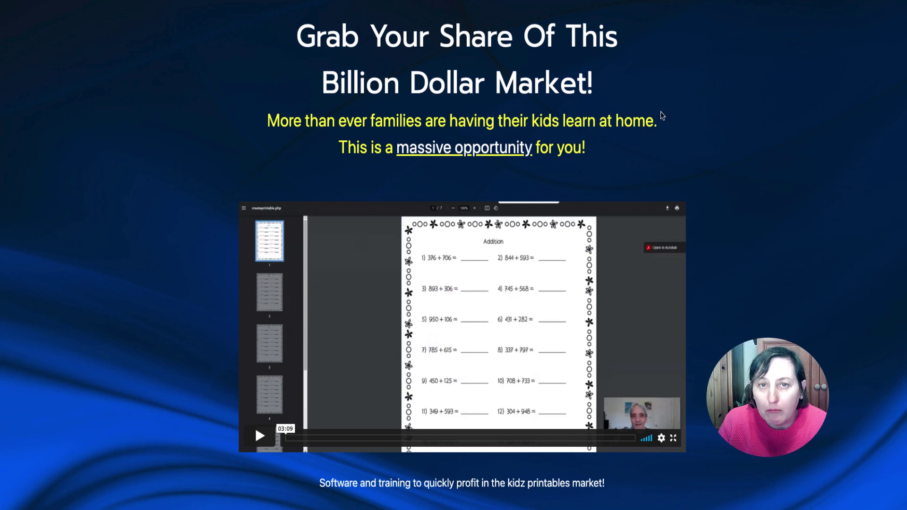
- Scroll up and down through the Teachers Pay Teachers 'Maths' results, topped by the $25.00 Math Toothy bundle
{"action": "scroll", "coordinate": [662, 116], "scroll_direction": "down", "scroll_amount": 1}
{"action": "scroll", "coordinate": [663, 115], "scroll_direction": "down", "scroll_amount": 3}
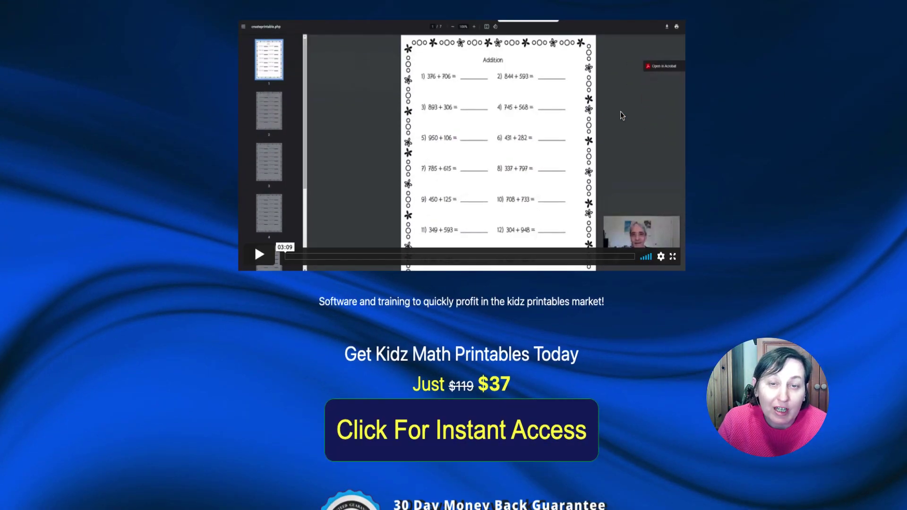
{"action": "scroll", "coordinate": [603, 117], "scroll_direction": "down", "scroll_amount": 1}
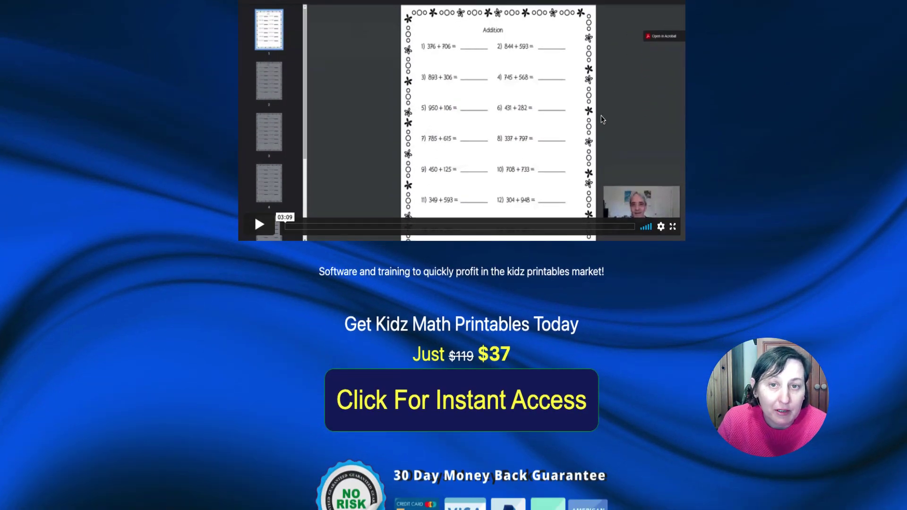
{"action": "scroll", "coordinate": [603, 119], "scroll_direction": "down", "scroll_amount": 1}
{"action": "scroll", "coordinate": [601, 120], "scroll_direction": "down", "scroll_amount": 1}
{"action": "scroll", "coordinate": [601, 120], "scroll_direction": "up", "scroll_amount": 2}
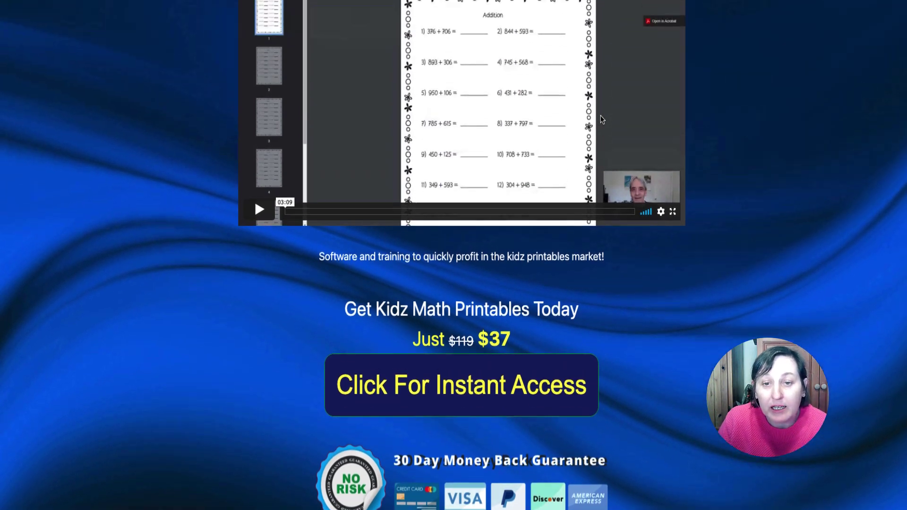
{"action": "scroll", "coordinate": [586, 118], "scroll_direction": "up", "scroll_amount": 2}
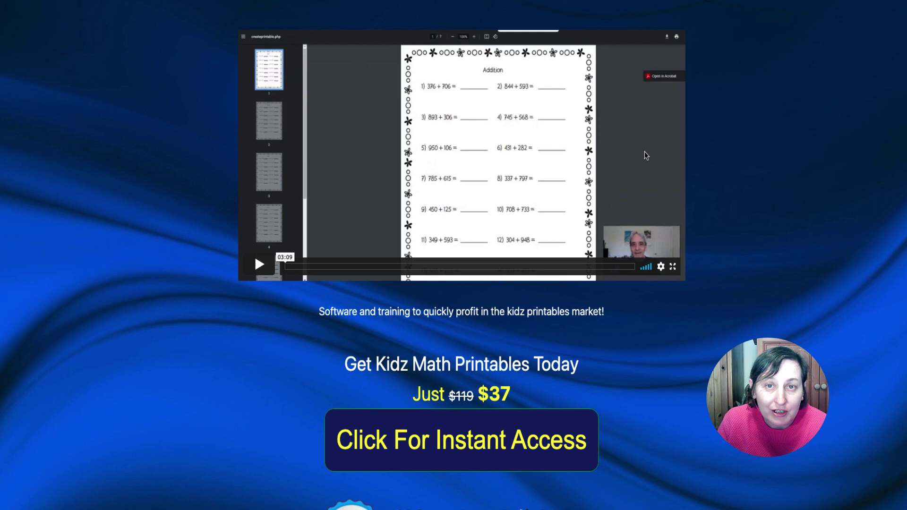
{"action": "scroll", "coordinate": [640, 153], "scroll_direction": "up", "scroll_amount": 2}
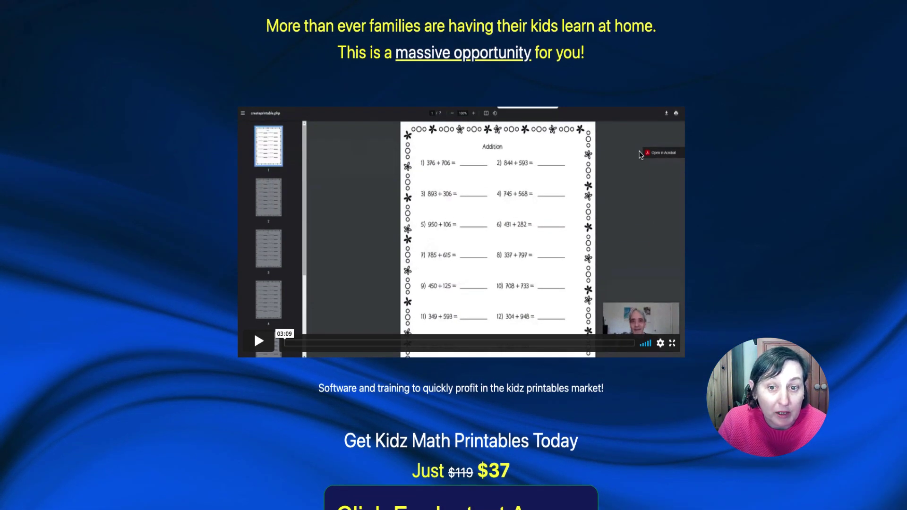
{"action": "scroll", "coordinate": [640, 154], "scroll_direction": "down", "scroll_amount": 4}
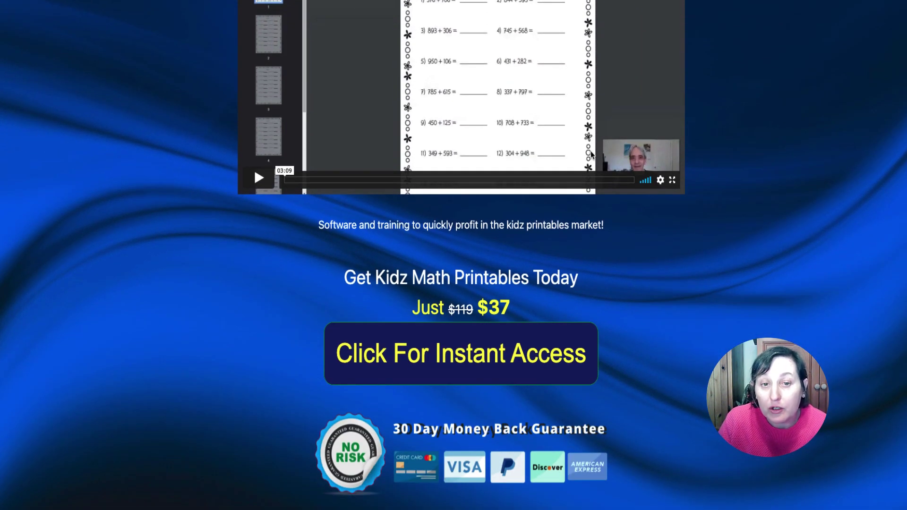
{"action": "scroll", "coordinate": [592, 151], "scroll_direction": "down", "scroll_amount": 5}
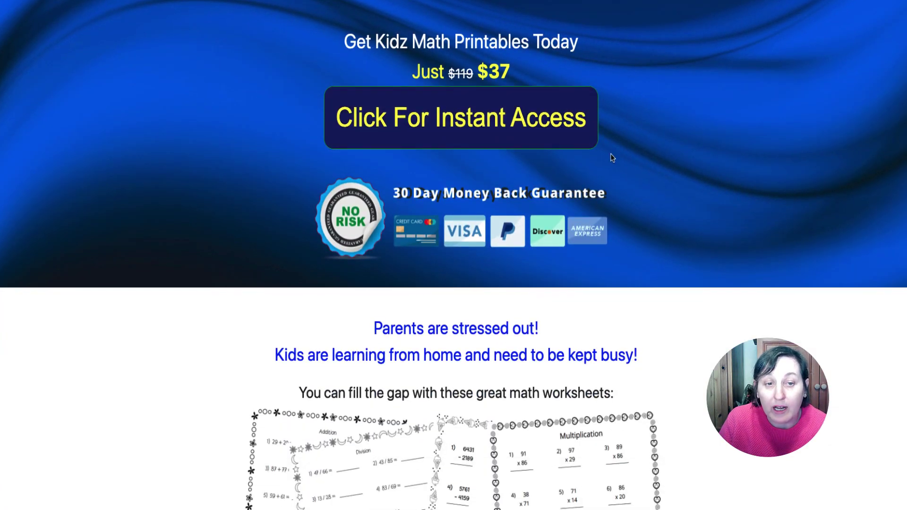
{"action": "scroll", "coordinate": [668, 162], "scroll_direction": "up", "scroll_amount": 1}
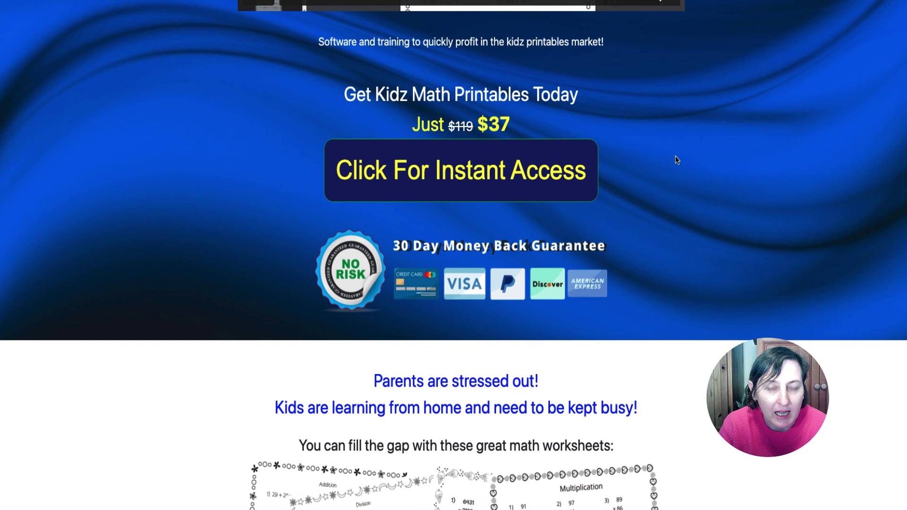
{"action": "scroll", "coordinate": [614, 132], "scroll_direction": "down", "scroll_amount": 2}
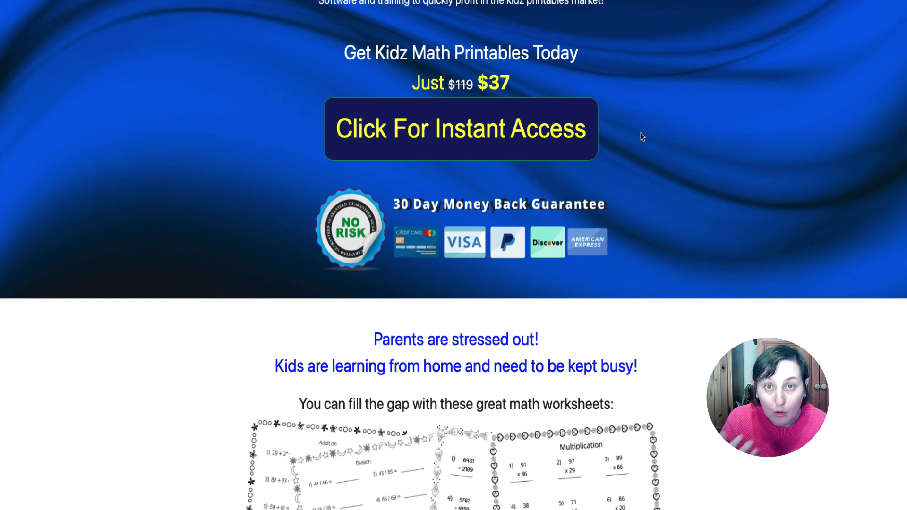
{"action": "scroll", "coordinate": [638, 122], "scroll_direction": "down", "scroll_amount": 1}
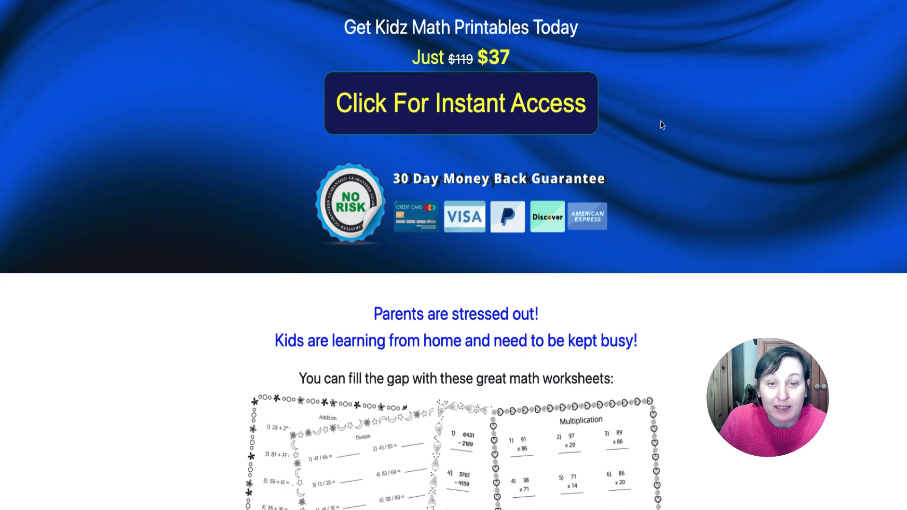
{"action": "scroll", "coordinate": [660, 131], "scroll_direction": "down", "scroll_amount": 6}
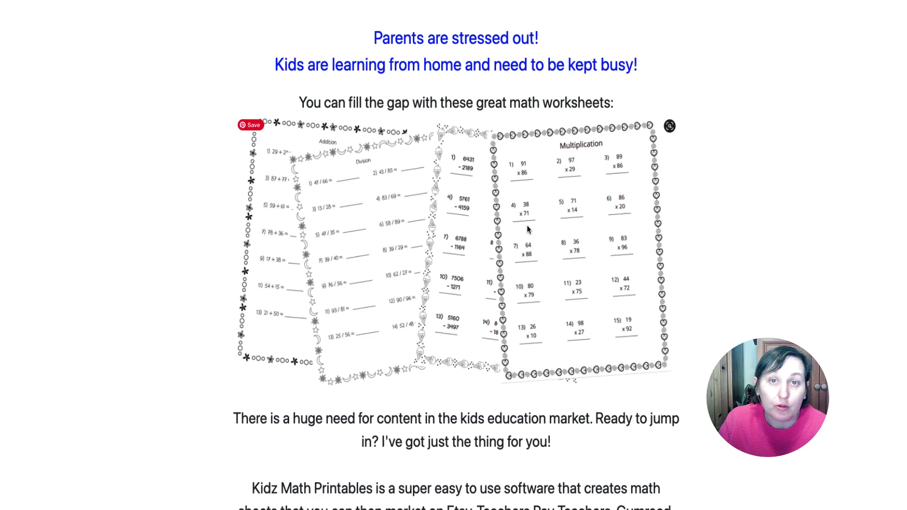
{"action": "scroll", "coordinate": [567, 245], "scroll_direction": "down", "scroll_amount": 5}
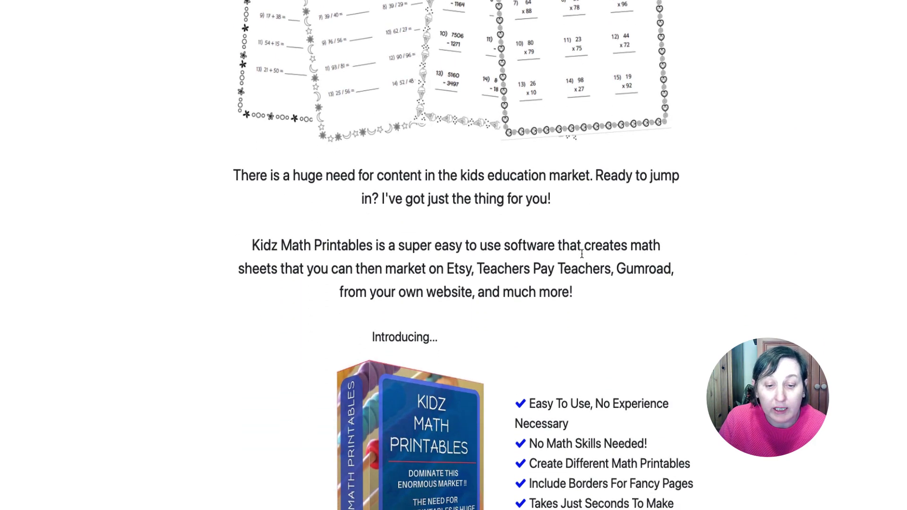
{"action": "scroll", "coordinate": [581, 254], "scroll_direction": "down", "scroll_amount": 5}
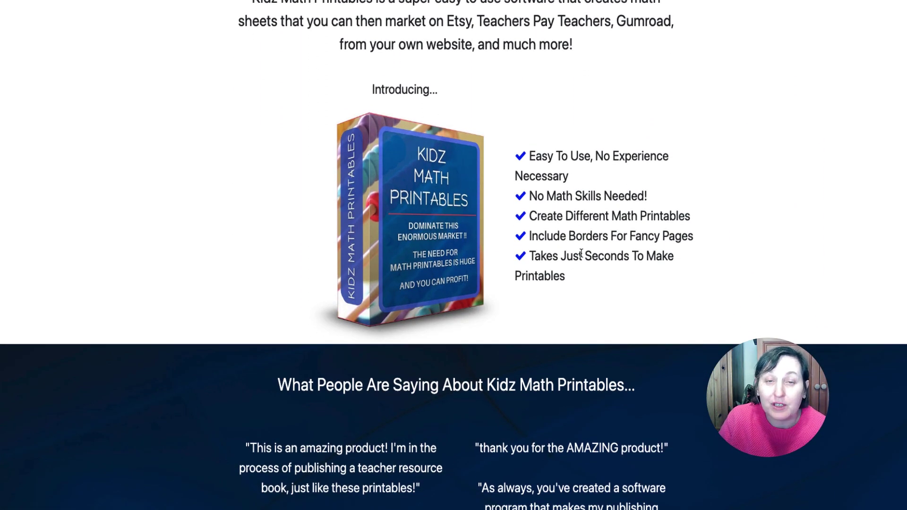
{"action": "scroll", "coordinate": [581, 253], "scroll_direction": "up", "scroll_amount": 15}
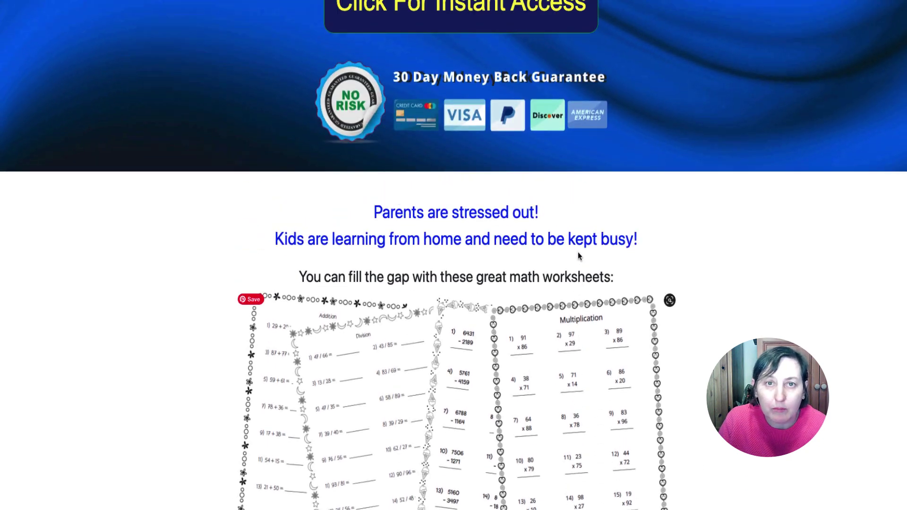
{"action": "scroll", "coordinate": [578, 255], "scroll_direction": "up", "scroll_amount": 1}
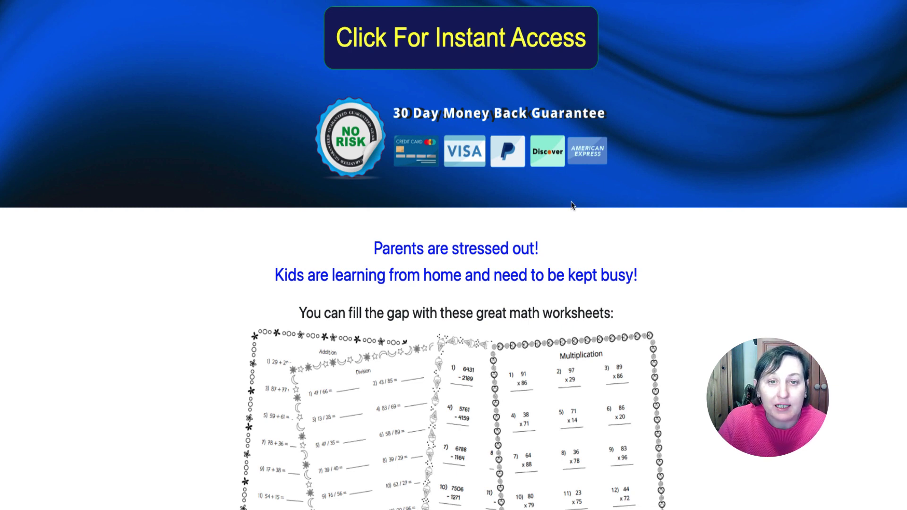
{"action": "scroll", "coordinate": [612, 30], "scroll_direction": "up", "scroll_amount": 8}
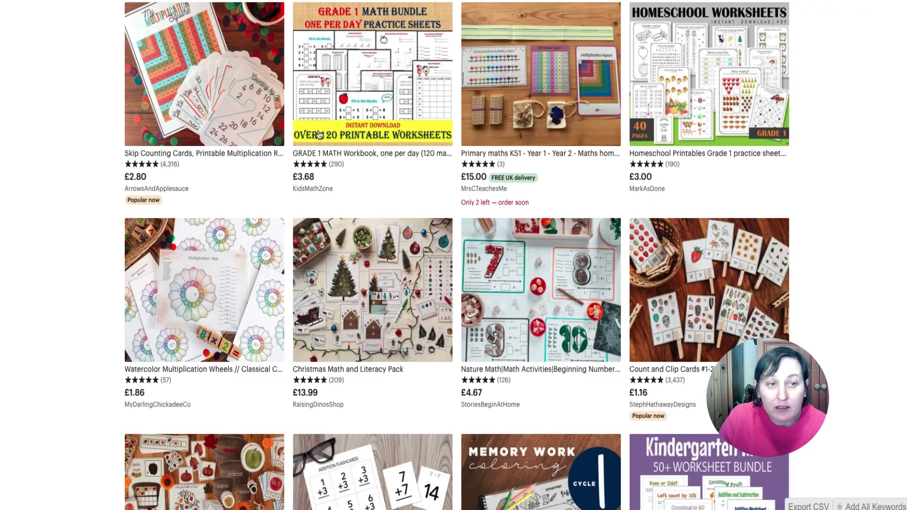
{"action": "scroll", "coordinate": [319, 135], "scroll_direction": "up", "scroll_amount": 7}
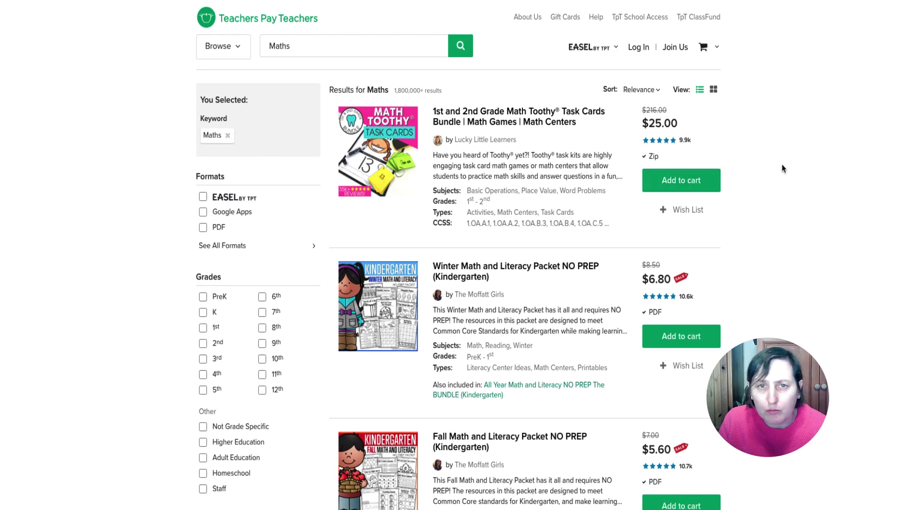
{"action": "scroll", "coordinate": [781, 163], "scroll_direction": "down", "scroll_amount": 1}
{"action": "scroll", "coordinate": [781, 169], "scroll_direction": "down", "scroll_amount": 6}
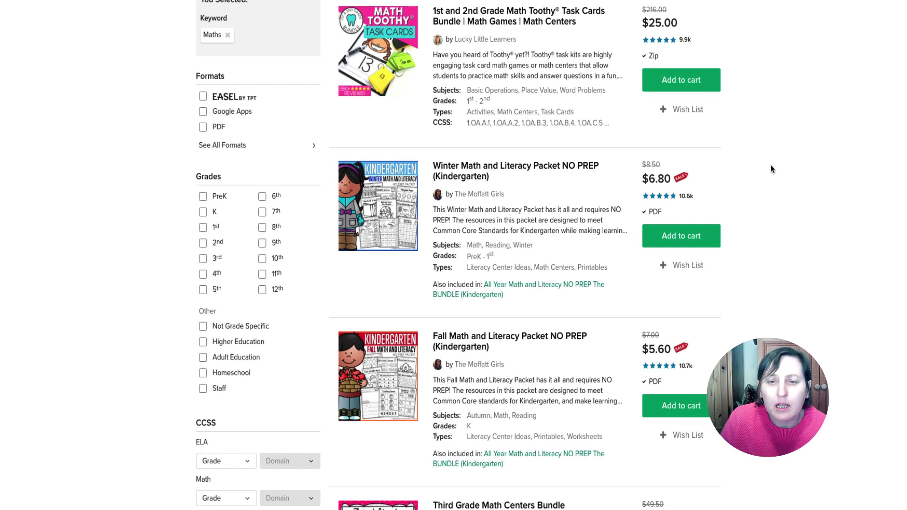
{"action": "scroll", "coordinate": [467, 53], "scroll_direction": "up", "scroll_amount": 5}
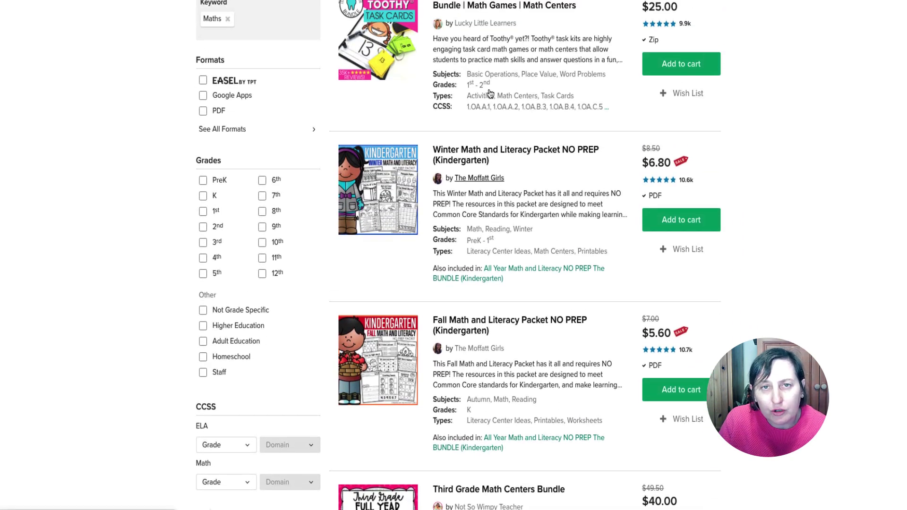
{"action": "scroll", "coordinate": [489, 89], "scroll_direction": "up", "scroll_amount": 3}
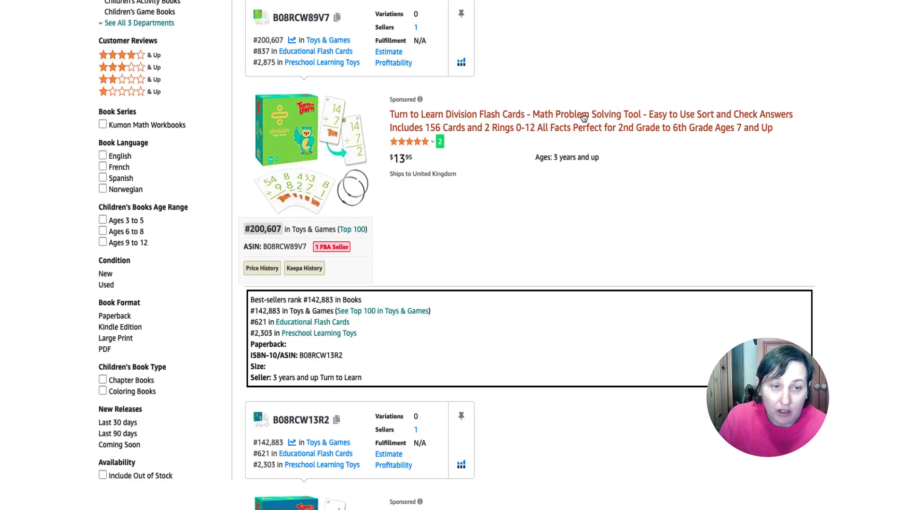
- Scroll through Amazon's 461 'math timed tests' results, including flash cards and Humble Math books
{"action": "scroll", "coordinate": [454, 255], "scroll_direction": "up", "scroll_amount": 5}
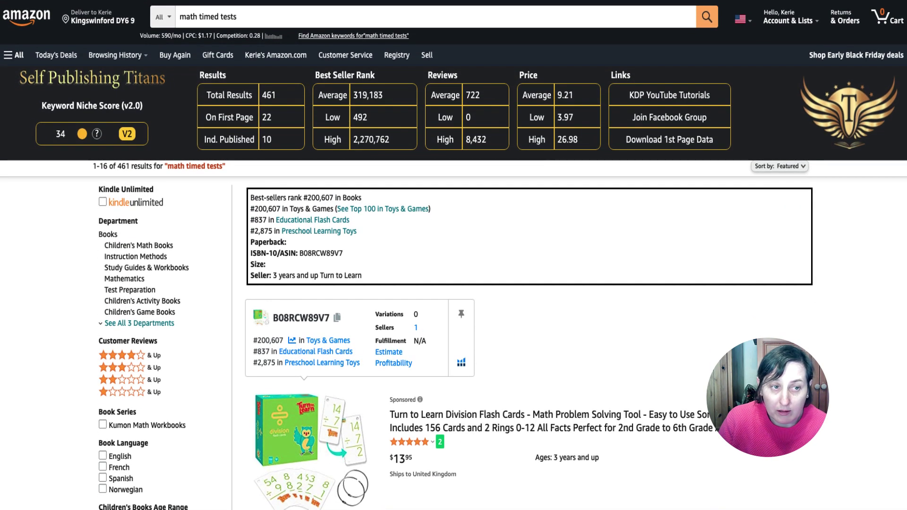
{"action": "scroll", "coordinate": [466, 40], "scroll_direction": "down", "scroll_amount": 8}
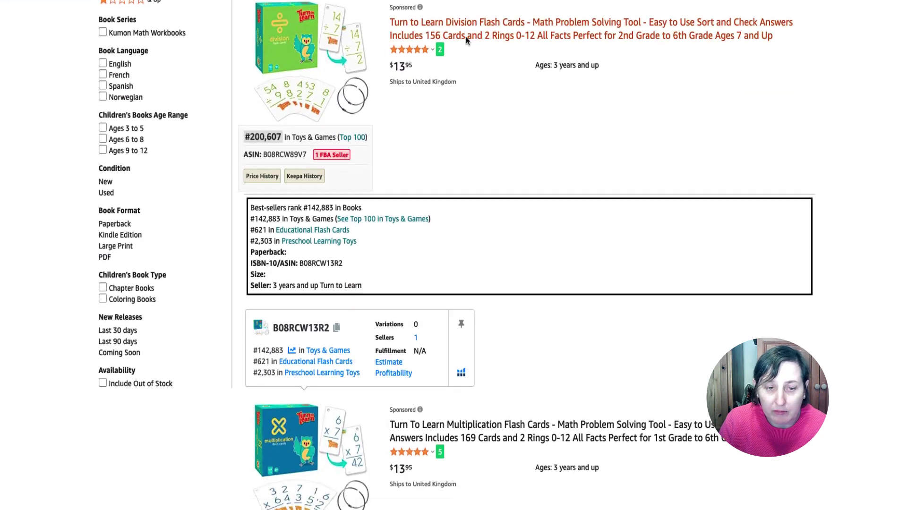
{"action": "scroll", "coordinate": [466, 36], "scroll_direction": "down", "scroll_amount": 18}
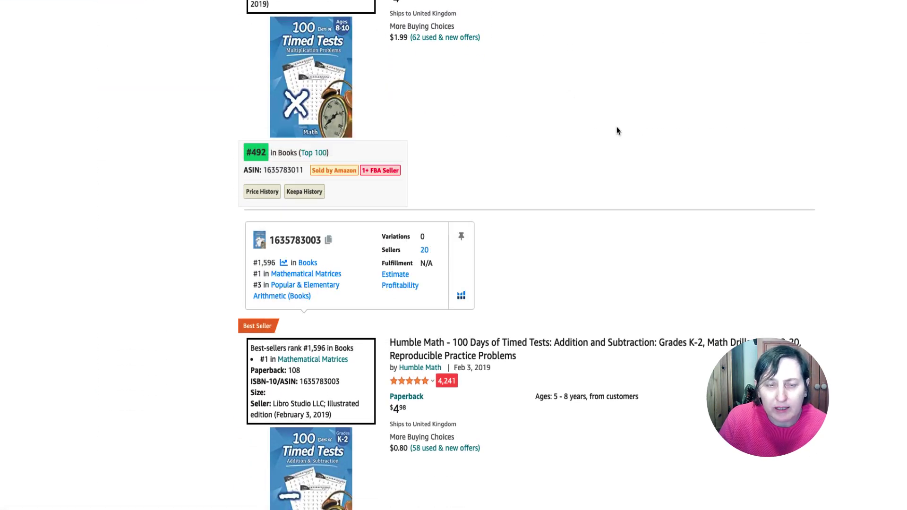
{"action": "scroll", "coordinate": [642, 122], "scroll_direction": "down", "scroll_amount": 3}
{"action": "scroll", "coordinate": [517, 198], "scroll_direction": "down", "scroll_amount": 3}
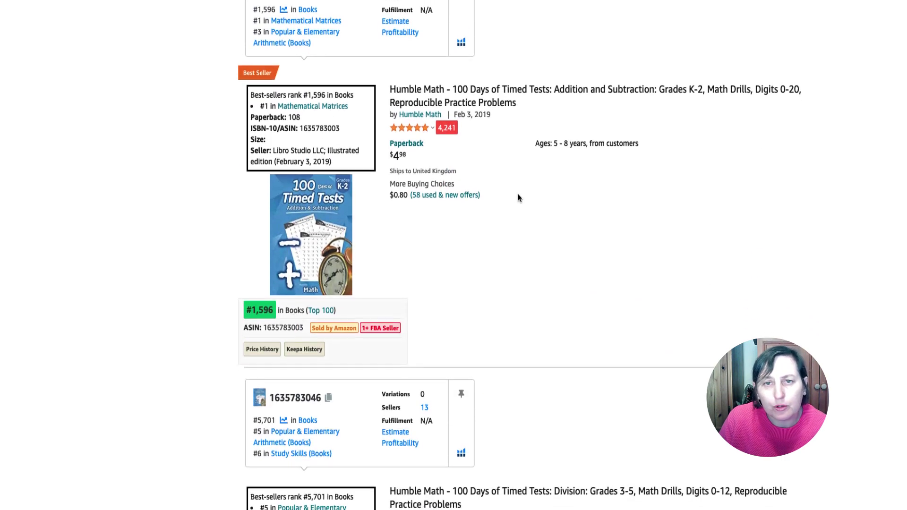
{"action": "scroll", "coordinate": [537, 123], "scroll_direction": "up", "scroll_amount": 10}
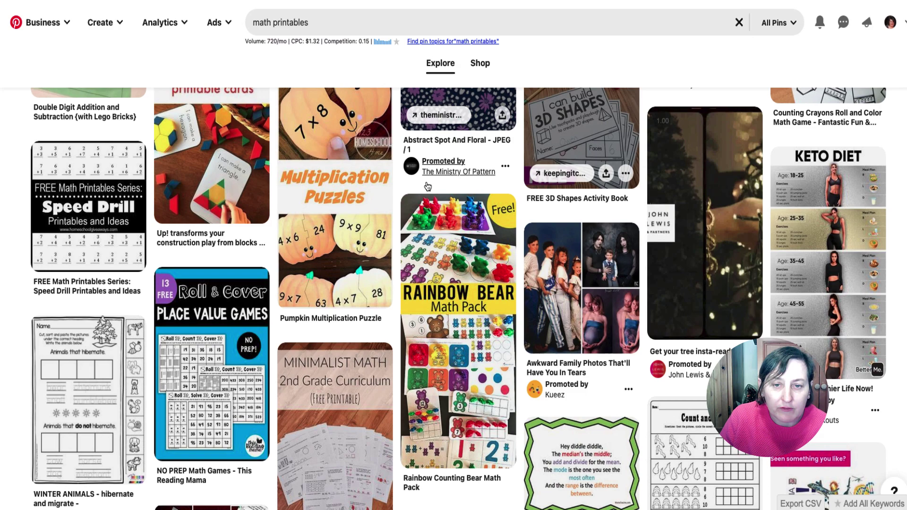
- Scroll through the Pinterest 'math printables' pins of free worksheets, games and printable packs
{"action": "scroll", "coordinate": [696, 318], "scroll_direction": "down", "scroll_amount": 5}
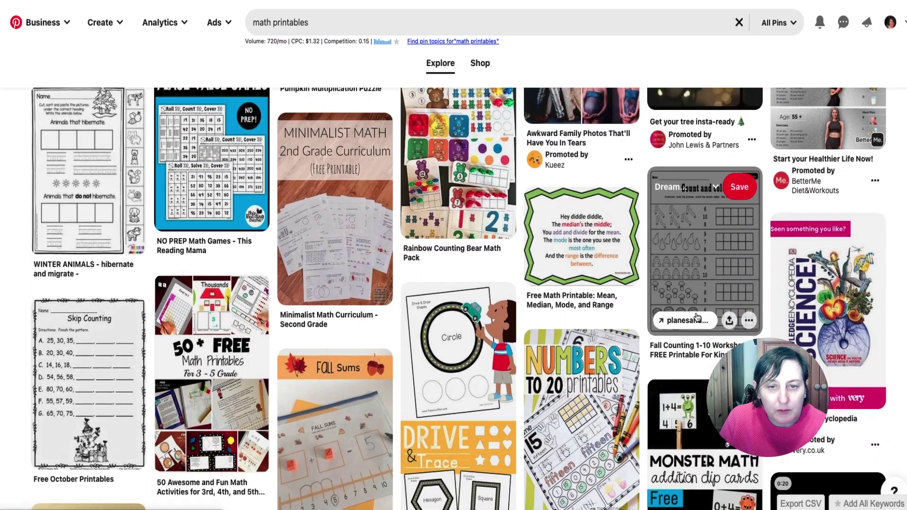
{"action": "scroll", "coordinate": [697, 314], "scroll_direction": "up", "scroll_amount": 3}
{"action": "scroll", "coordinate": [697, 314], "scroll_direction": "down", "scroll_amount": 7}
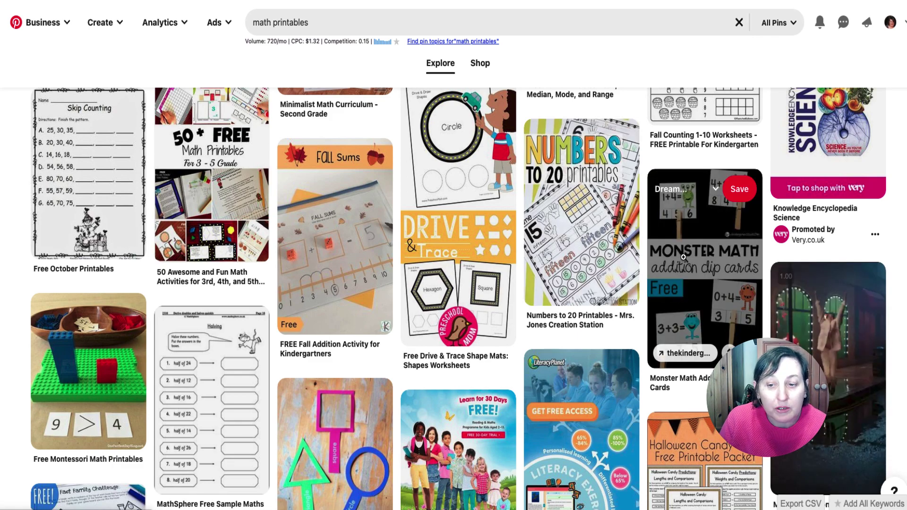
{"action": "scroll", "coordinate": [589, 262], "scroll_direction": "down", "scroll_amount": 3}
{"action": "scroll", "coordinate": [590, 262], "scroll_direction": "down", "scroll_amount": 4}
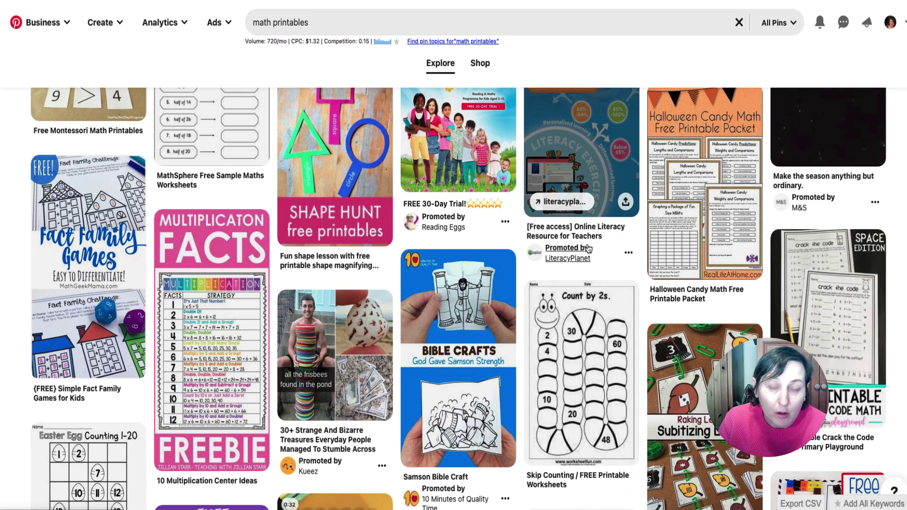
{"action": "scroll", "coordinate": [593, 243], "scroll_direction": "down", "scroll_amount": 1}
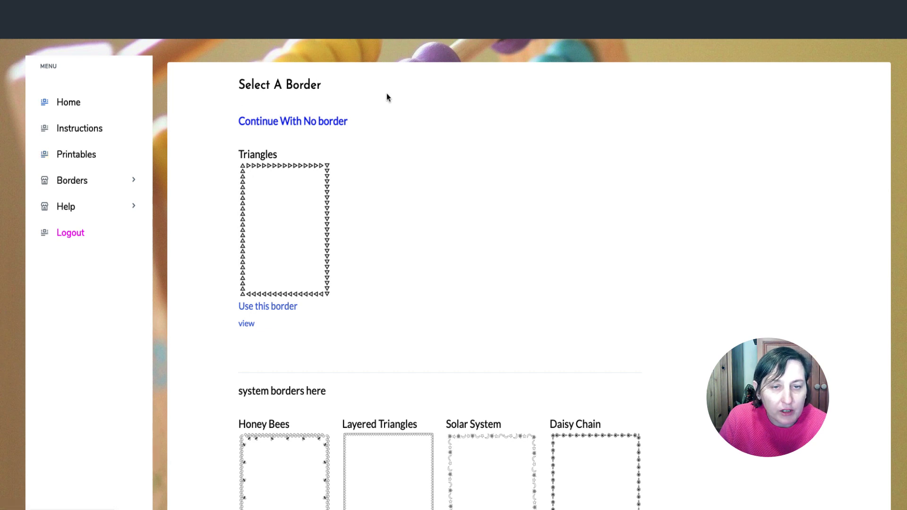
- Go to the Instructions page and browse its Overview and Using Your Own Borders videos
{"action": "scroll", "coordinate": [557, 252], "scroll_direction": "down", "scroll_amount": 2}
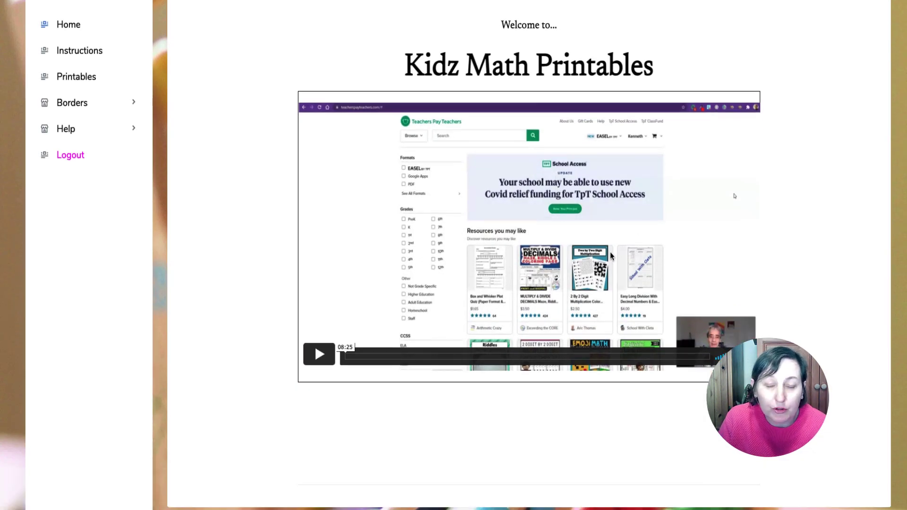
{"action": "scroll", "coordinate": [508, 181], "scroll_direction": "up", "scroll_amount": 2}
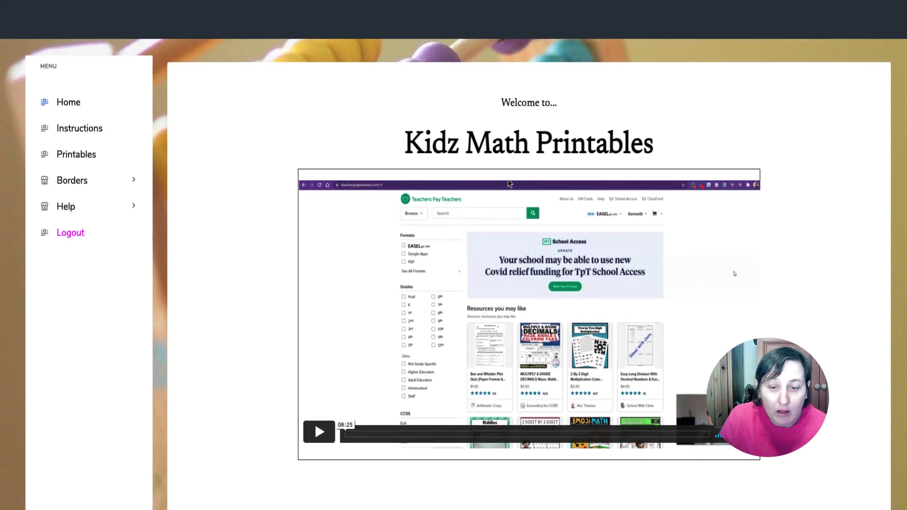
{"action": "left_click", "coordinate": [79, 128]}
{"action": "scroll", "coordinate": [632, 275], "scroll_direction": "down", "scroll_amount": 10}
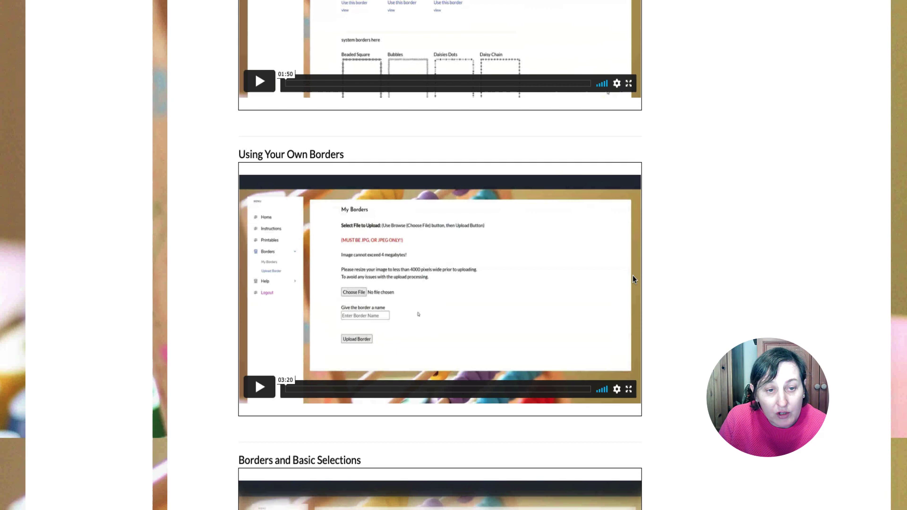
{"action": "scroll", "coordinate": [633, 275], "scroll_direction": "down", "scroll_amount": 6}
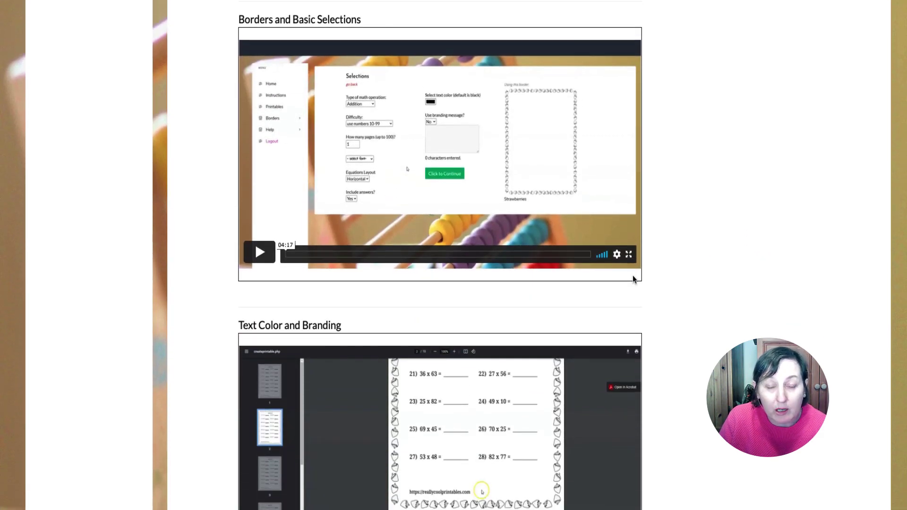
{"action": "scroll", "coordinate": [588, 271], "scroll_direction": "down", "scroll_amount": 4}
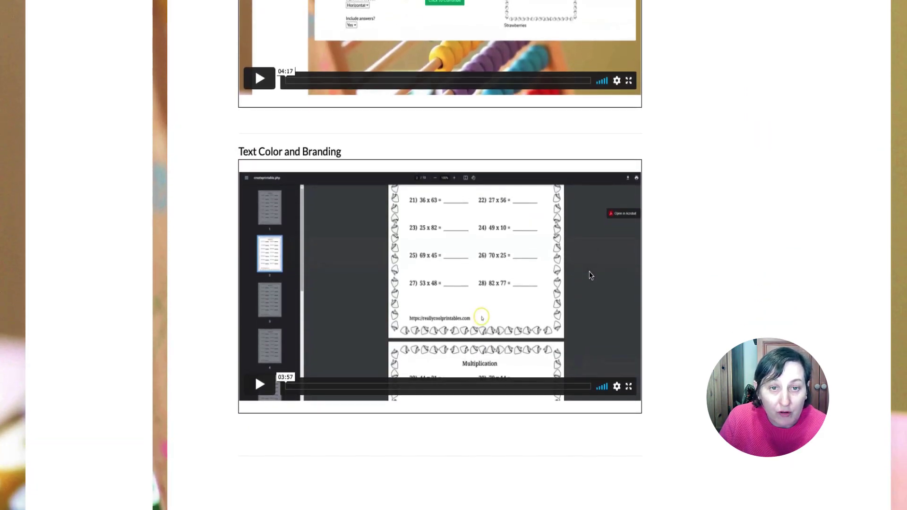
- Return to the top and expand Help to list Resources, Product Switch, My Profile, Support, Legal
{"action": "scroll", "coordinate": [588, 271], "scroll_direction": "up", "scroll_amount": 6}
{"action": "scroll", "coordinate": [588, 271], "scroll_direction": "up", "scroll_amount": 14}
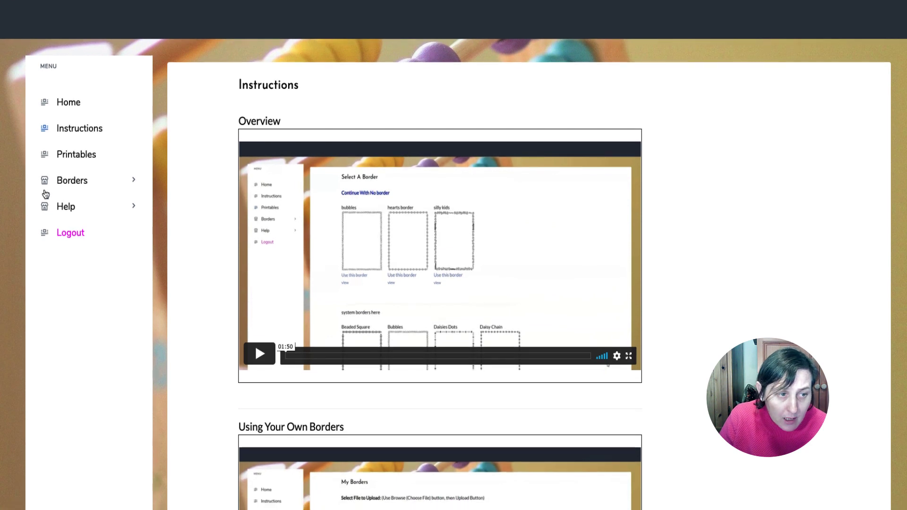
{"action": "left_click", "coordinate": [64, 210]}
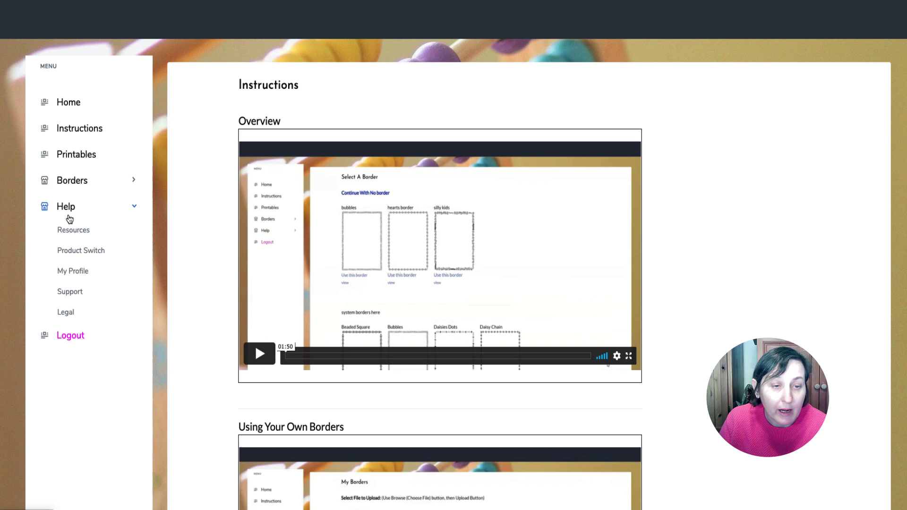
- Expand Borders, review the saved Triangles border in My Borders, then go to Upload Border
{"action": "left_click", "coordinate": [75, 182]}
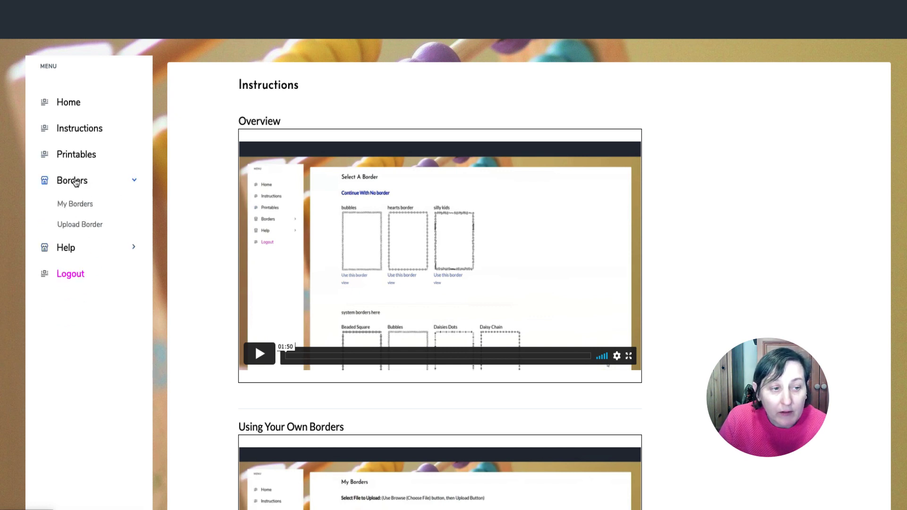
{"action": "left_click", "coordinate": [81, 207]}
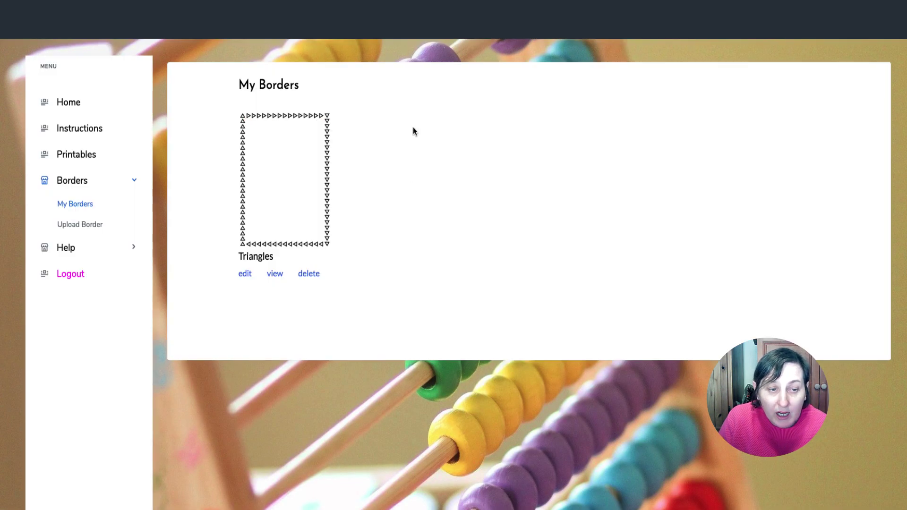
{"action": "left_click", "coordinate": [81, 226]}
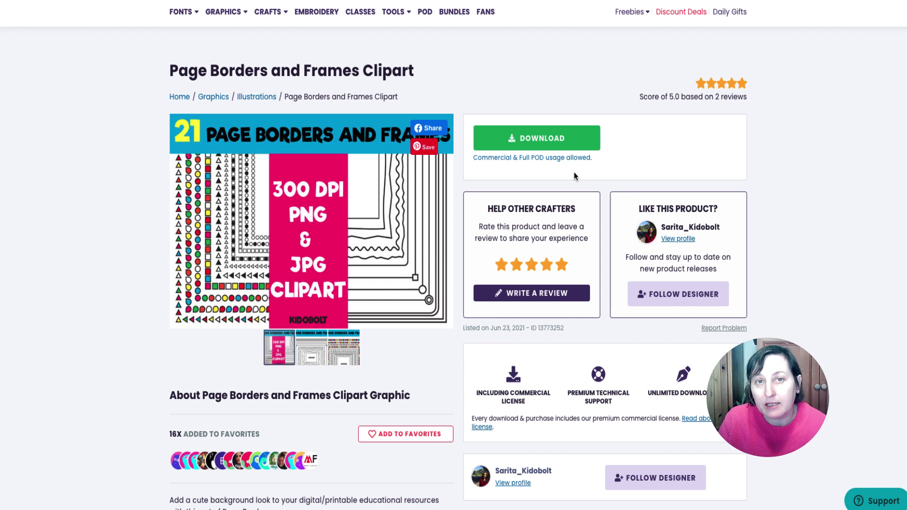
{"action": "scroll", "coordinate": [566, 154], "scroll_direction": "left", "scroll_amount": 1}
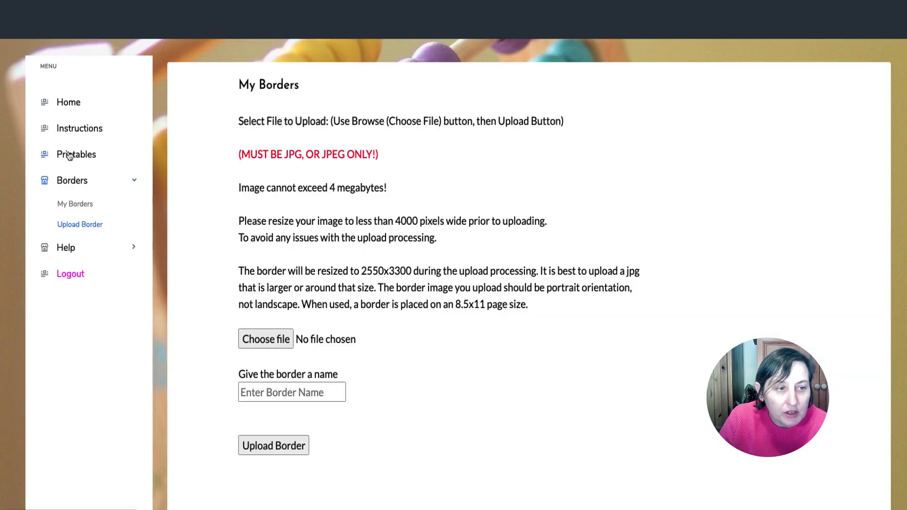
- Start a new printable and browse the Triangles border, five system borders and the Extras Pack offer
{"action": "left_click", "coordinate": [70, 155]}
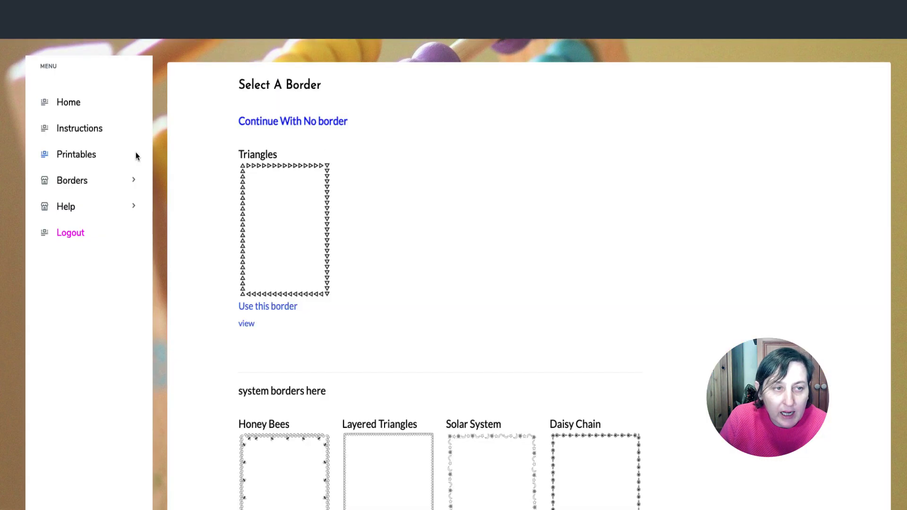
{"action": "scroll", "coordinate": [429, 285], "scroll_direction": "down", "scroll_amount": 2}
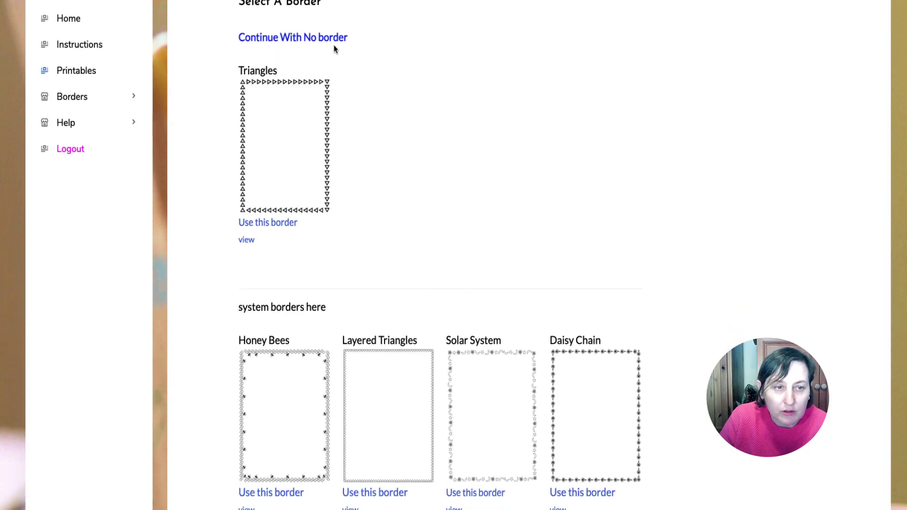
{"action": "scroll", "coordinate": [326, 136], "scroll_direction": "down", "scroll_amount": 2}
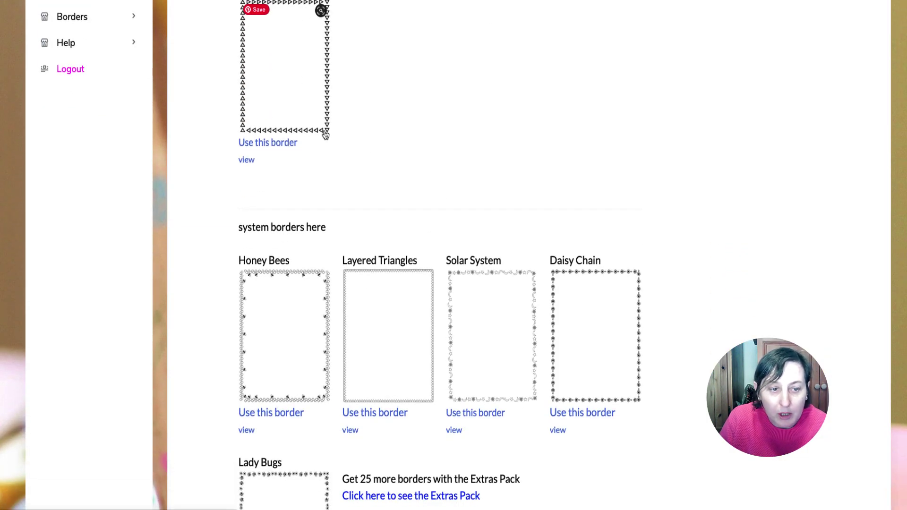
{"action": "scroll", "coordinate": [325, 133], "scroll_direction": "down", "scroll_amount": 6}
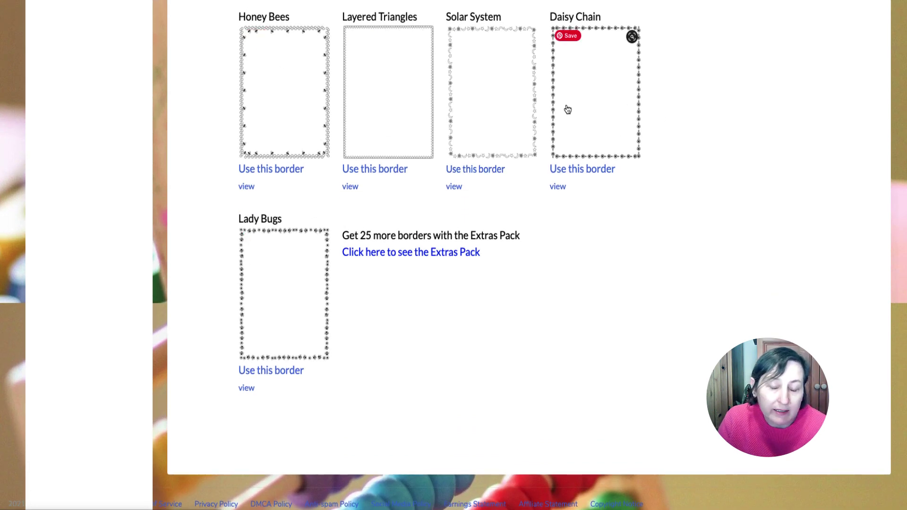
{"action": "scroll", "coordinate": [567, 109], "scroll_direction": "up", "scroll_amount": 10}
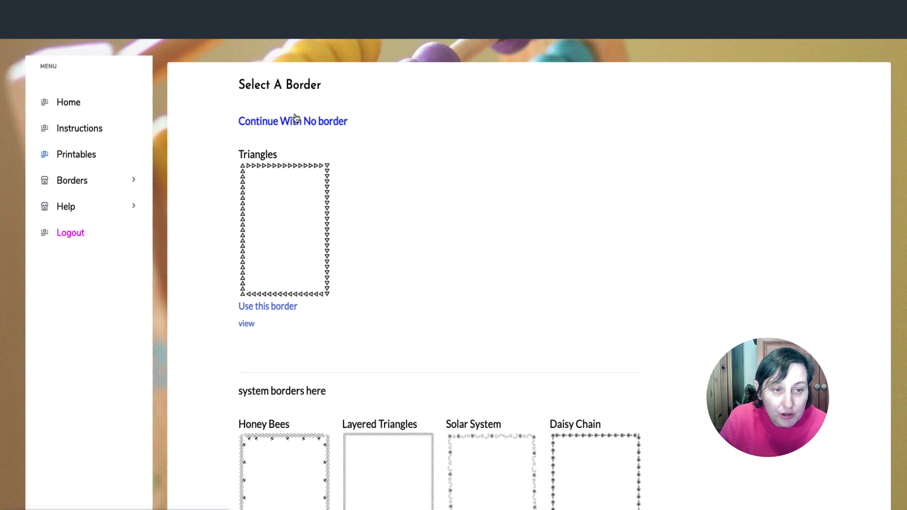
- Pick the Triangles border and set the worksheet to Subtraction with numbers 1-9
{"action": "left_click", "coordinate": [284, 231]}
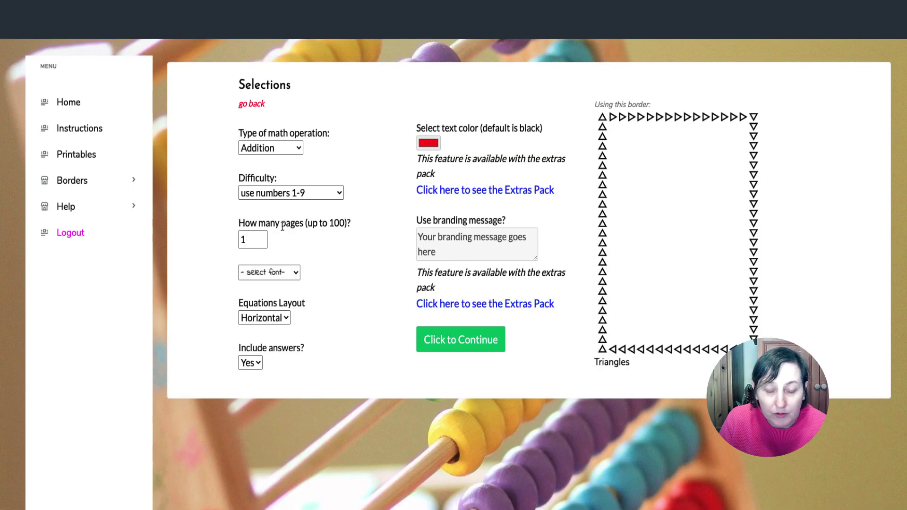
{"action": "left_click", "coordinate": [285, 149]}
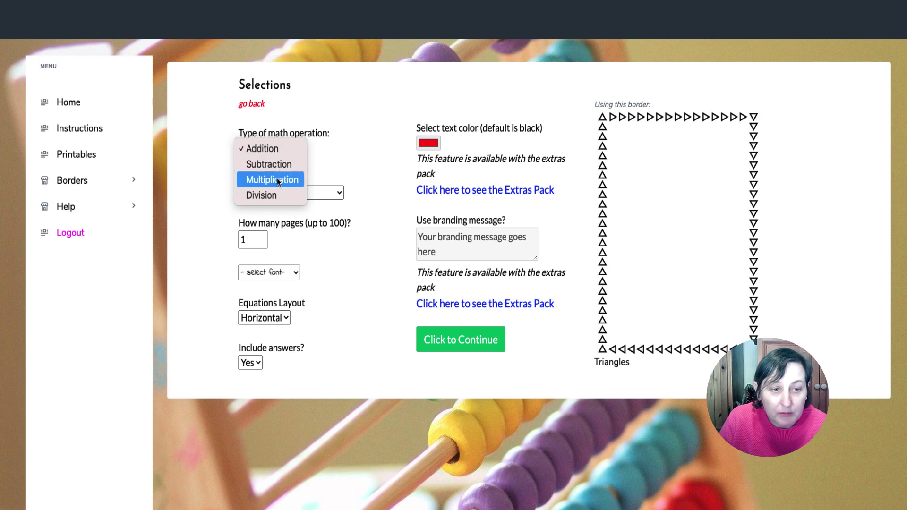
{"action": "left_click", "coordinate": [347, 145]}
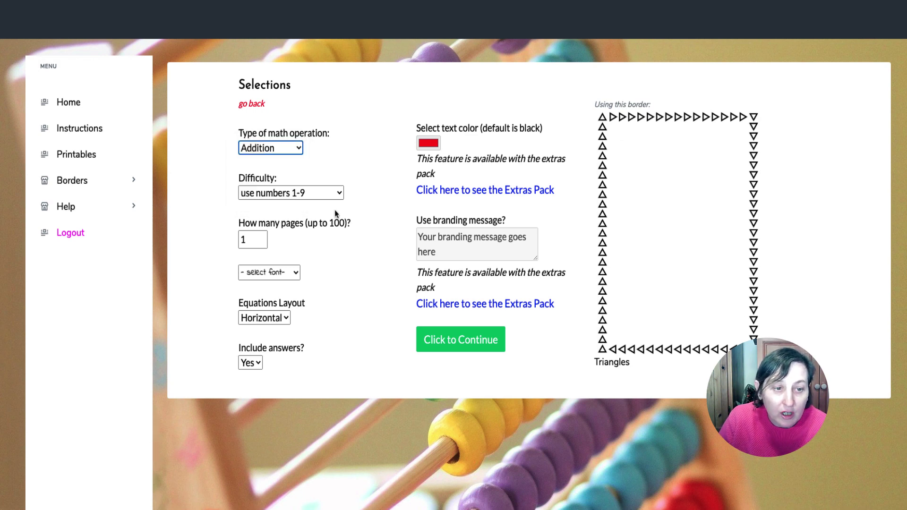
{"action": "left_click", "coordinate": [336, 191]}
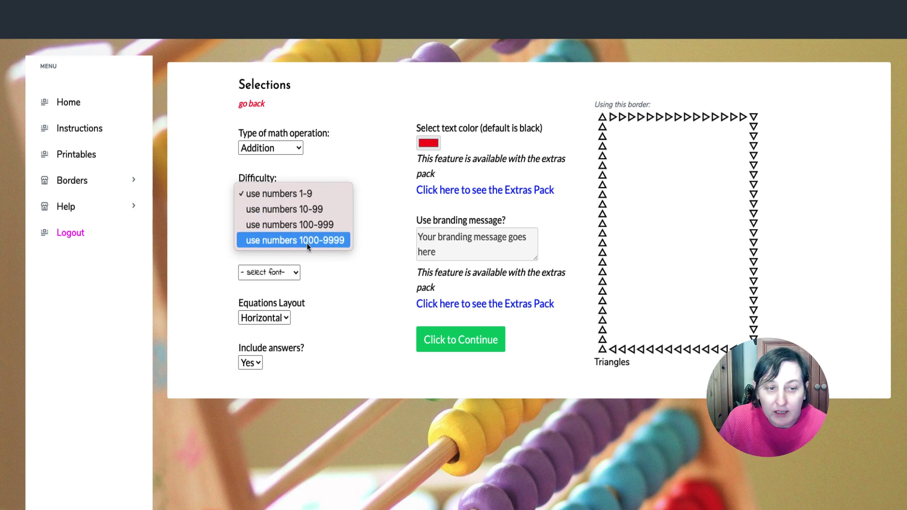
{"action": "left_click", "coordinate": [322, 181]}
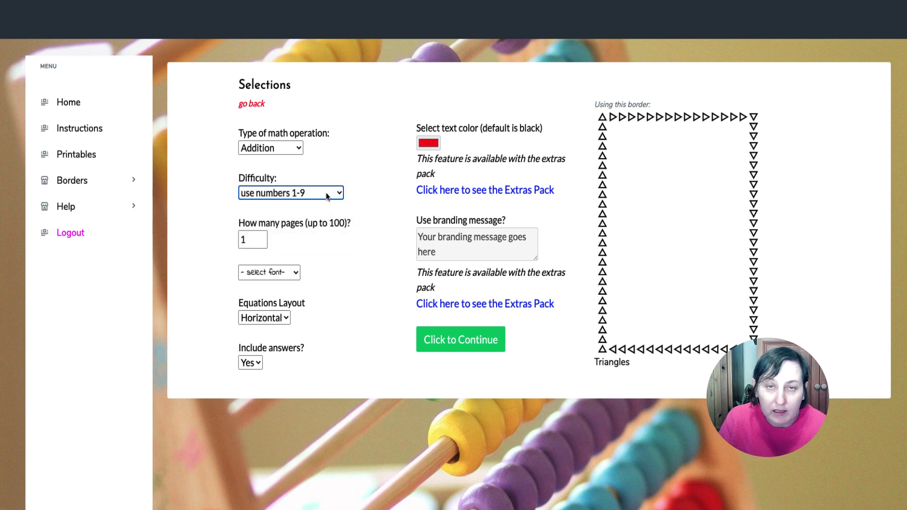
{"action": "left_click", "coordinate": [326, 195]}
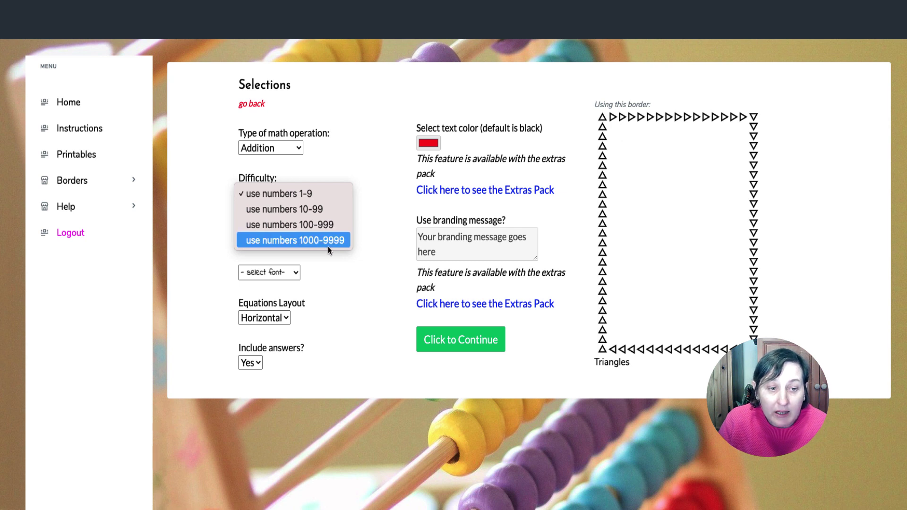
{"action": "left_click", "coordinate": [348, 169]}
{"action": "left_click", "coordinate": [291, 148]}
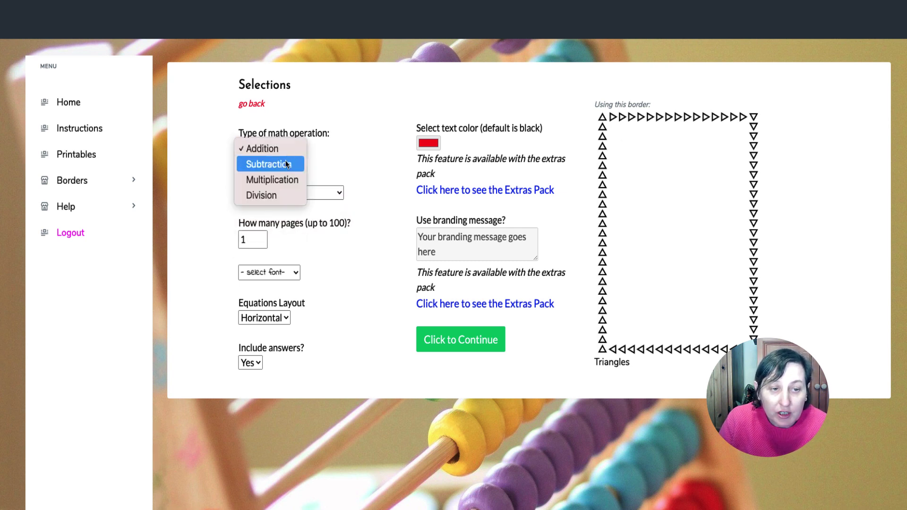
{"action": "left_click", "coordinate": [285, 161]}
{"action": "left_click", "coordinate": [311, 194]}
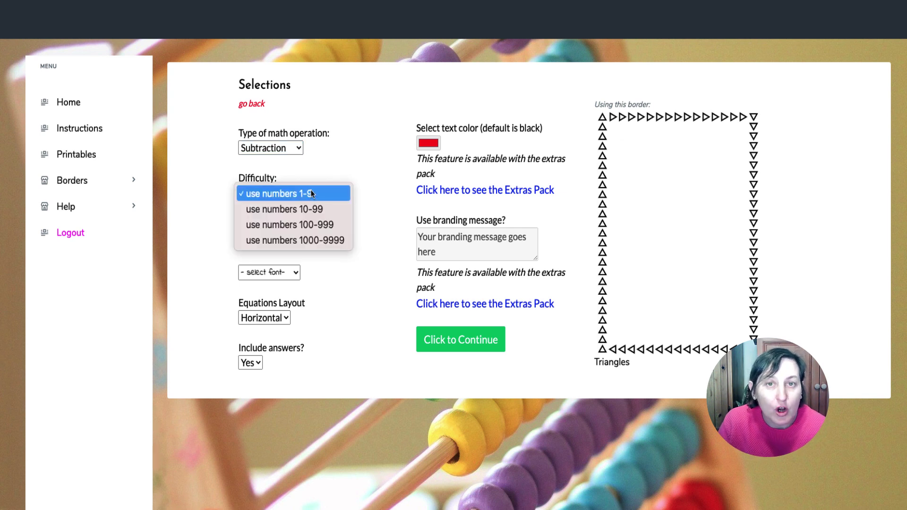
{"action": "left_click", "coordinate": [350, 167]}
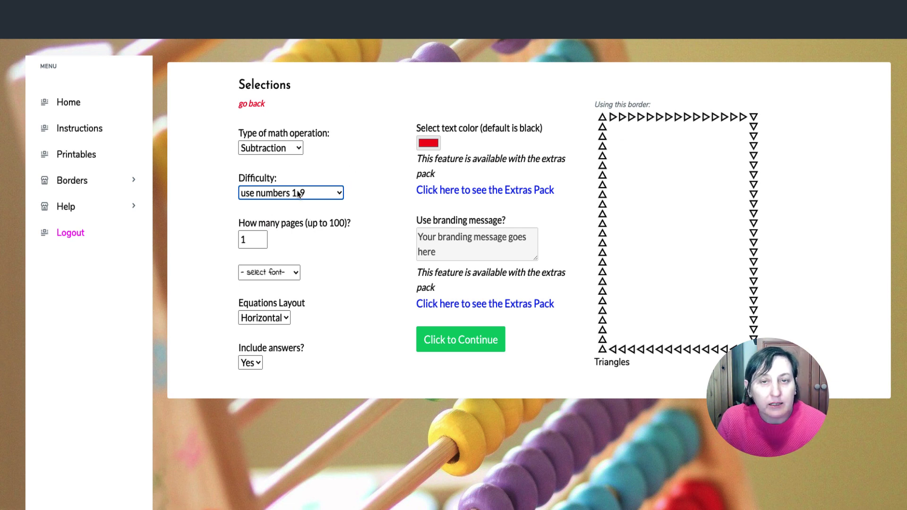
- Select the page count and look over the font list without choosing a font
{"action": "left_click", "coordinate": [247, 238]}
{"action": "left_click_drag", "start_coordinate": [247, 239], "coordinate": [239, 240]}
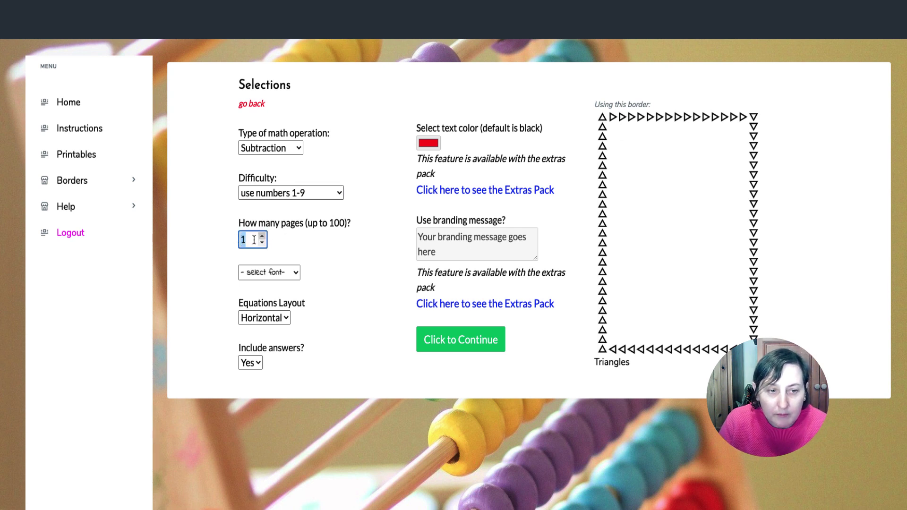
{"action": "left_click", "coordinate": [290, 273]}
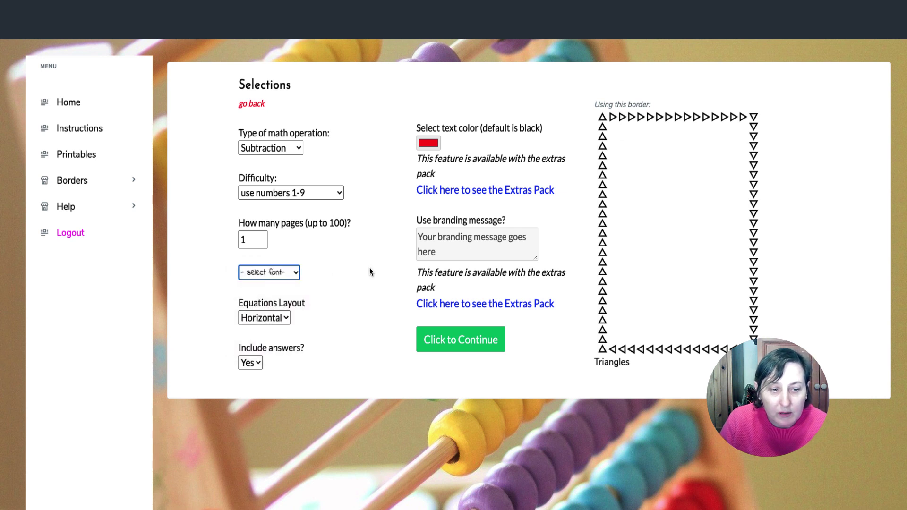
{"action": "left_click", "coordinate": [279, 273]}
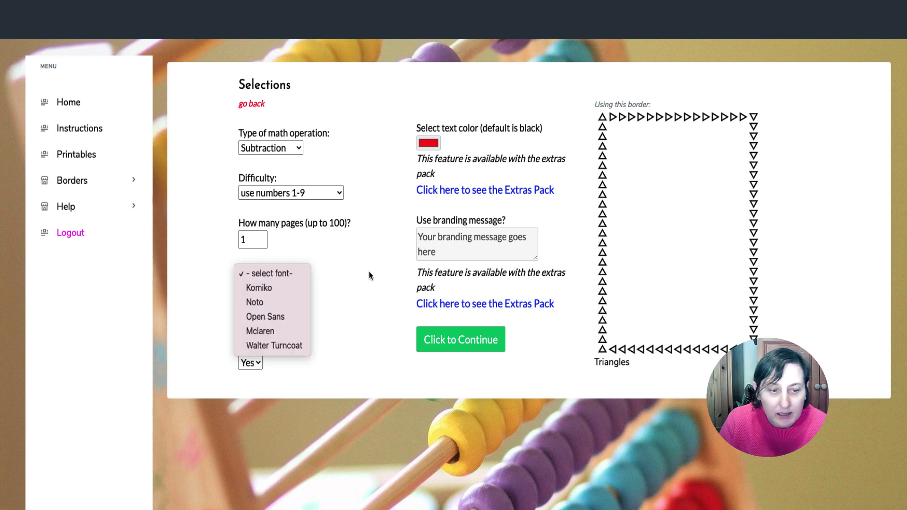
{"action": "left_click", "coordinate": [370, 271]}
- Keep the equations layout Horizontal and answers included
{"action": "left_click", "coordinate": [283, 321]}
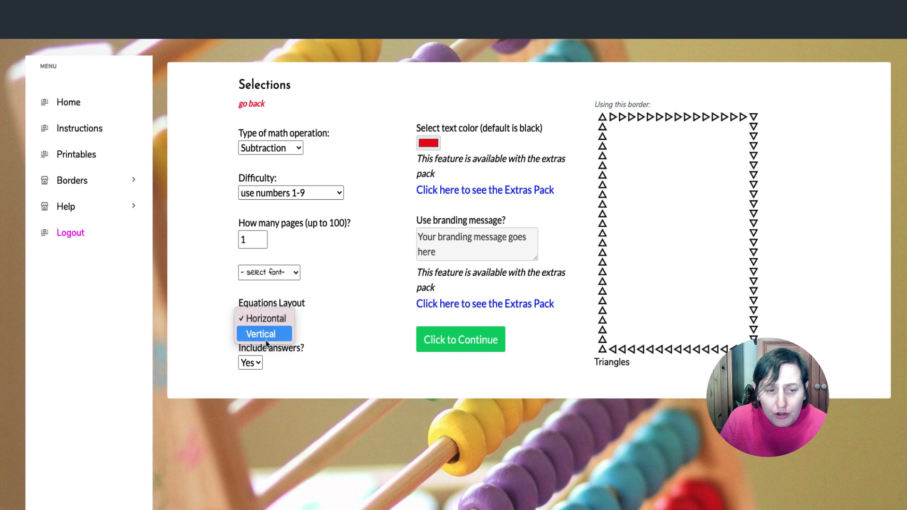
{"action": "left_click", "coordinate": [264, 318]}
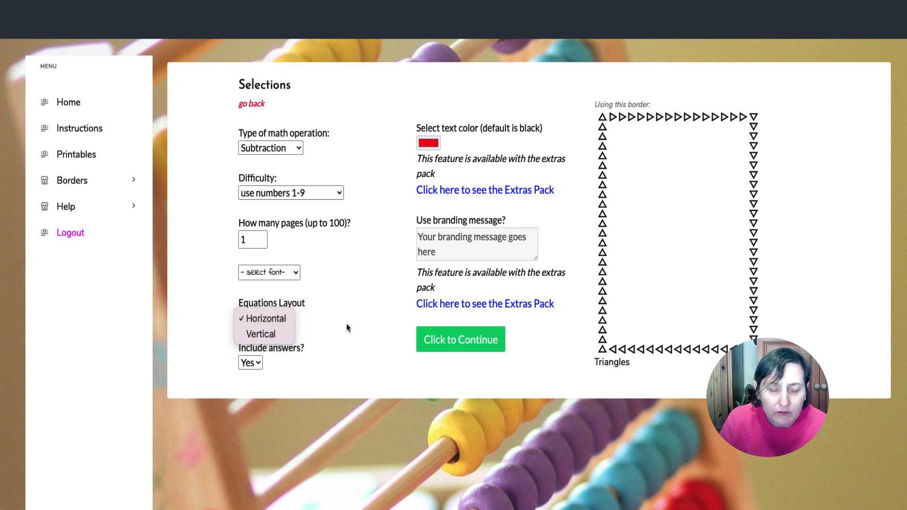
{"action": "left_click", "coordinate": [255, 363]}
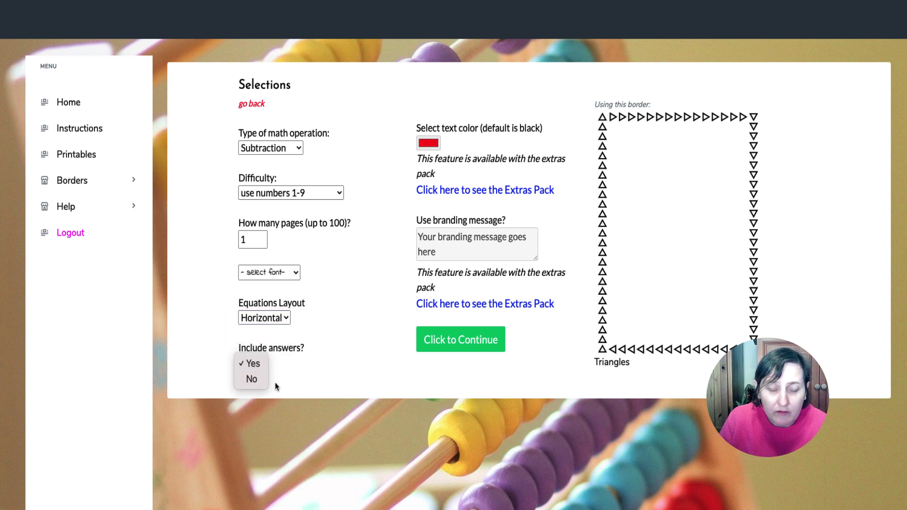
{"action": "left_click", "coordinate": [344, 319]}
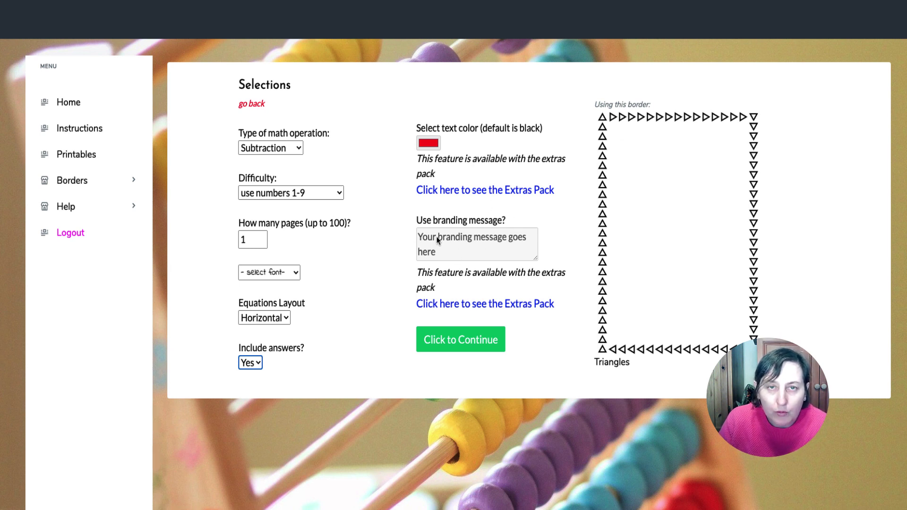
{"action": "mouse_move", "coordinate": [423, 240]}
{"action": "left_mouse_down"}
{"action": "mouse_move", "coordinate": [443, 237]}
{"action": "mouse_move", "coordinate": [460, 267]}
{"action": "mouse_move", "coordinate": [422, 245]}
{"action": "left_mouse_up"}
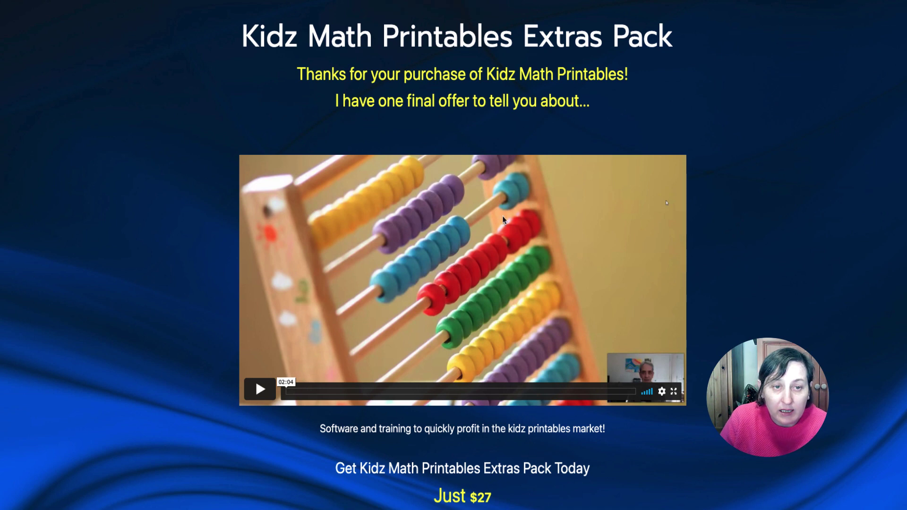
- Scroll the Extras Pack sales page and highlight its 25 Additional Borders feature line
{"action": "scroll", "coordinate": [672, 100], "scroll_direction": "down", "scroll_amount": 3}
{"action": "scroll", "coordinate": [672, 100], "scroll_direction": "up", "scroll_amount": 2}
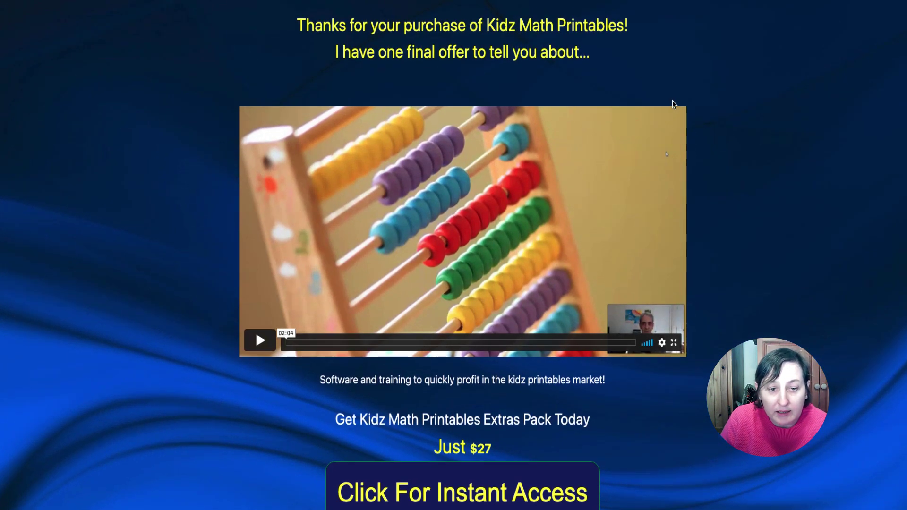
{"action": "scroll", "coordinate": [569, 213], "scroll_direction": "down", "scroll_amount": 5}
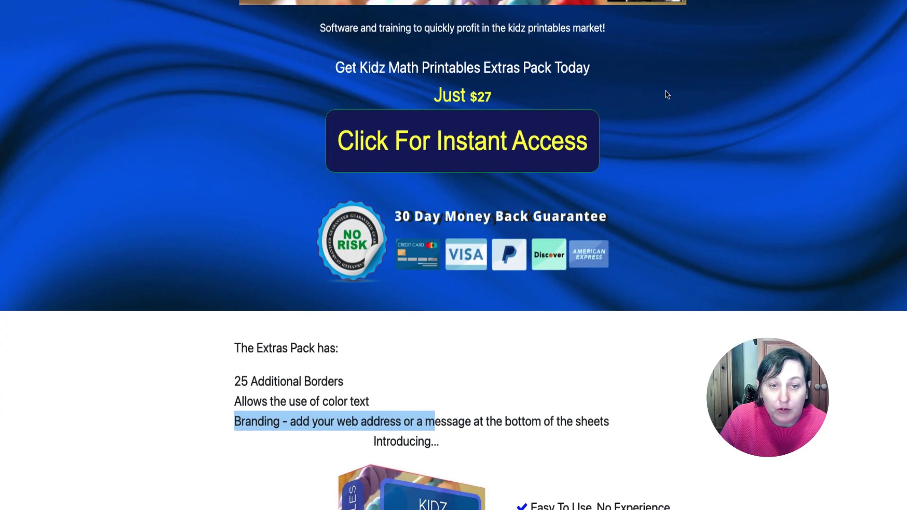
{"action": "scroll", "coordinate": [618, 86], "scroll_direction": "down", "scroll_amount": 5}
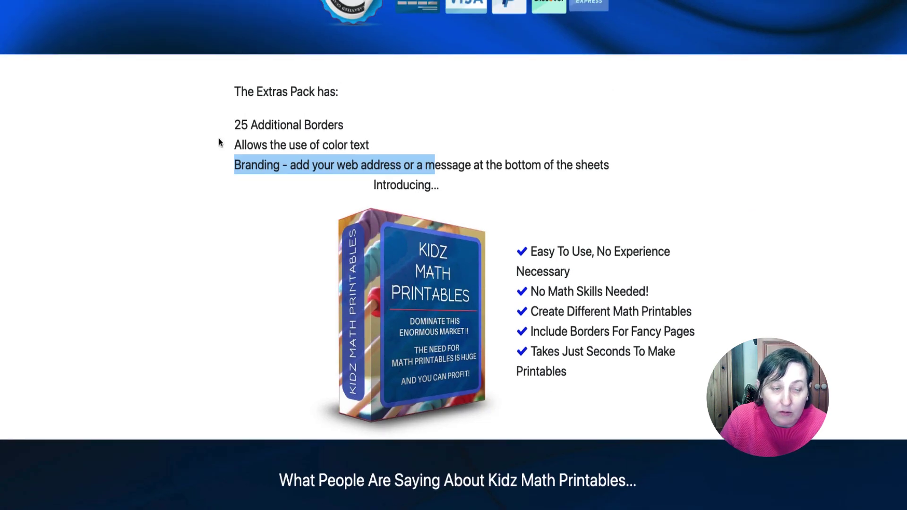
{"action": "left_click_drag", "start_coordinate": [232, 125], "coordinate": [356, 126]}
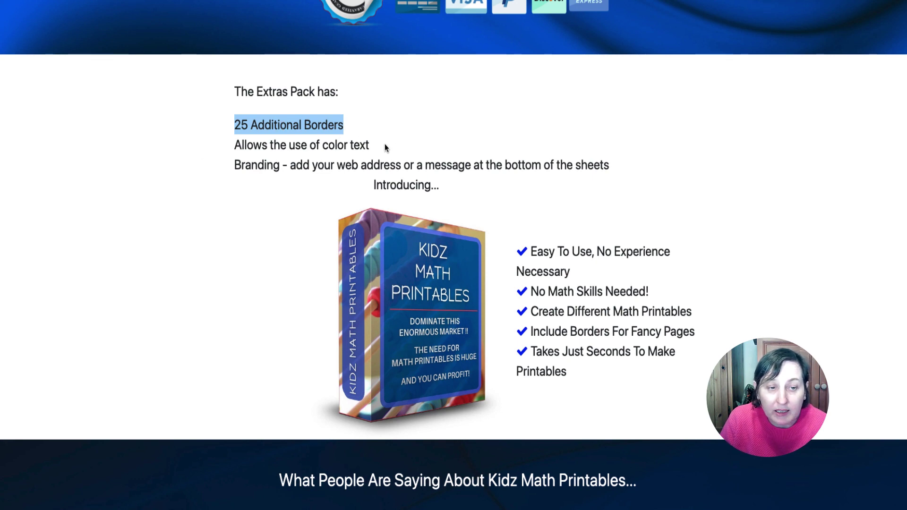
{"action": "scroll", "coordinate": [425, 182], "scroll_direction": "up", "scroll_amount": 5}
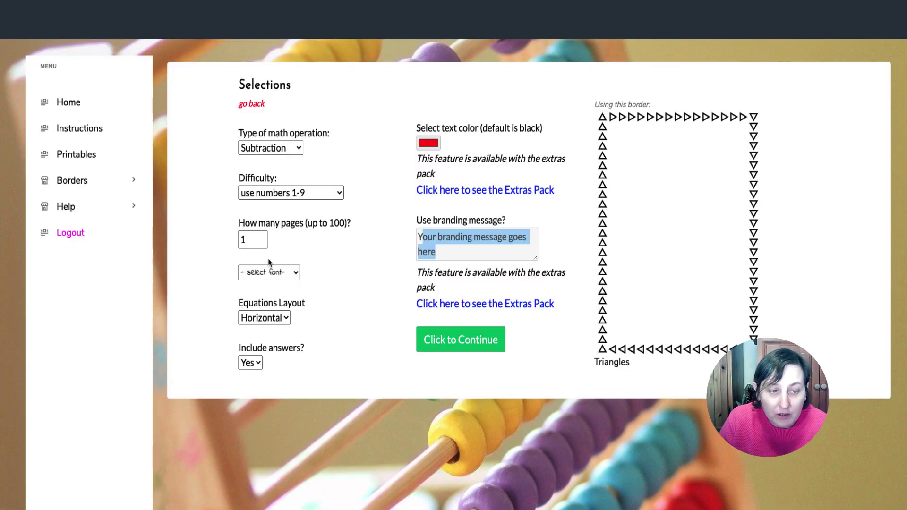
- Set the worksheet font to Open Sans and the equations layout to Vertical
{"action": "left_click", "coordinate": [292, 279]}
{"action": "left_click", "coordinate": [277, 317]}
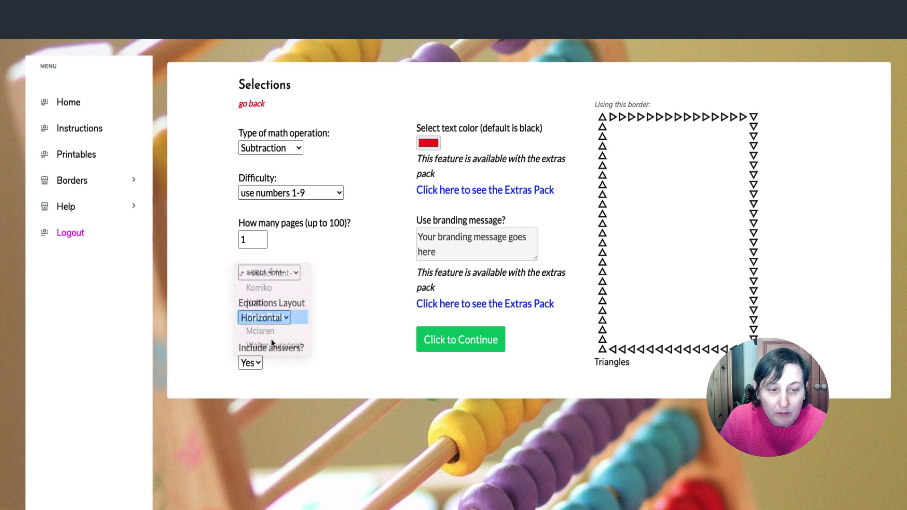
{"action": "left_click", "coordinate": [277, 316]}
{"action": "left_click", "coordinate": [271, 336]}
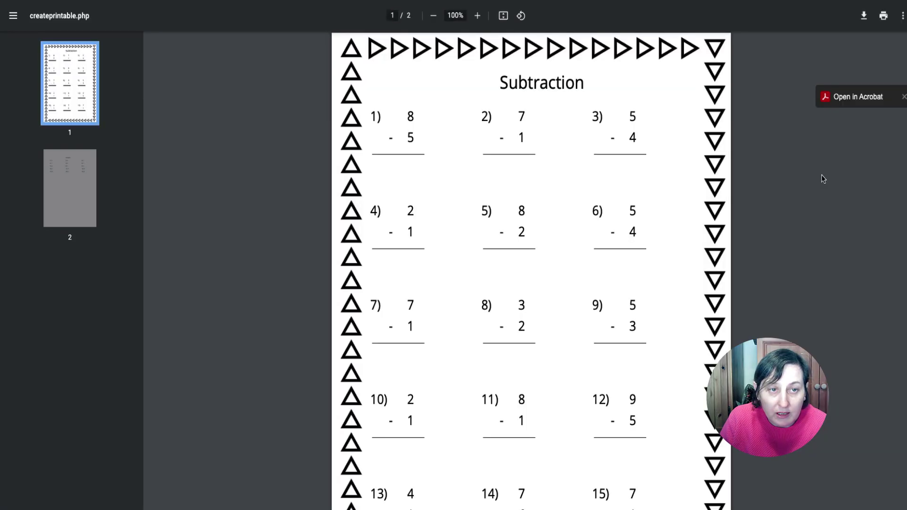
- Scroll through the vertical subtraction worksheet and its page-2 Answers key of 15 results
{"action": "scroll", "coordinate": [515, 238], "scroll_direction": "down", "scroll_amount": 2}
{"action": "scroll", "coordinate": [516, 238], "scroll_direction": "up", "scroll_amount": 2}
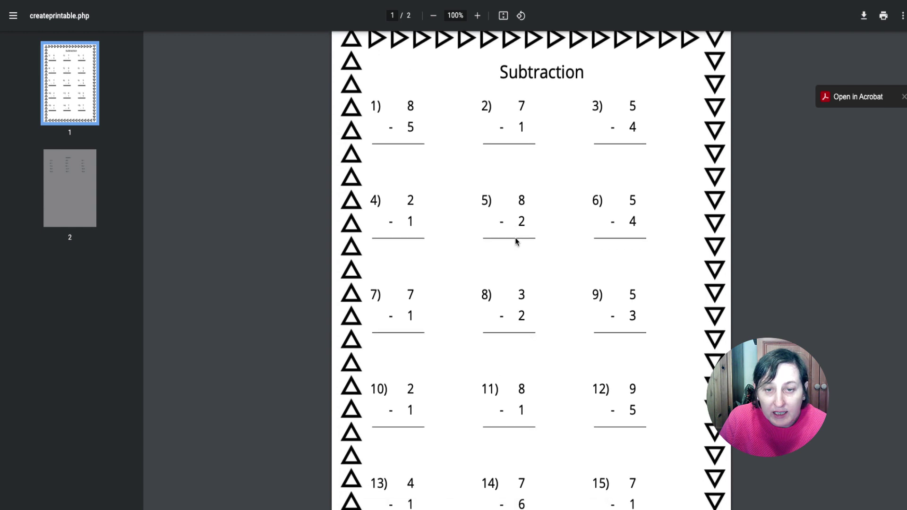
{"action": "scroll", "coordinate": [509, 257], "scroll_direction": "down", "scroll_amount": 9}
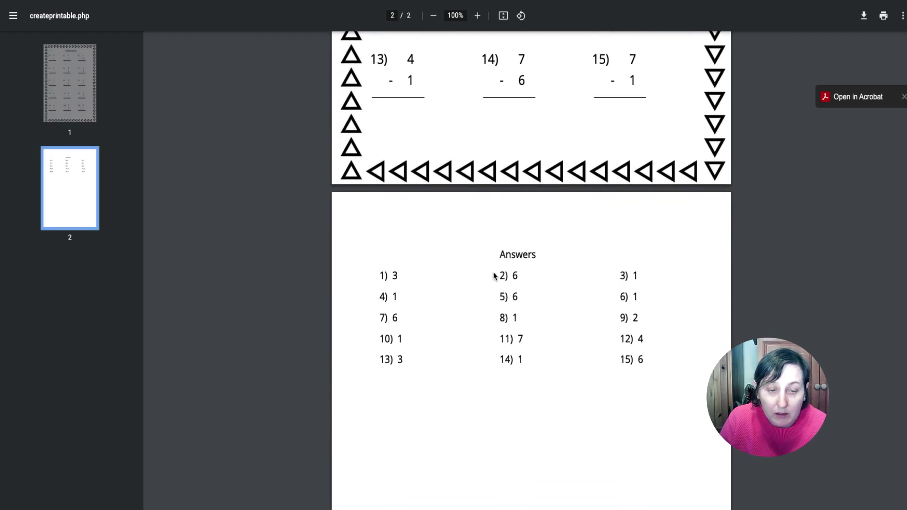
{"action": "scroll", "coordinate": [496, 271], "scroll_direction": "down", "scroll_amount": 1}
{"action": "scroll", "coordinate": [496, 263], "scroll_direction": "up", "scroll_amount": 7}
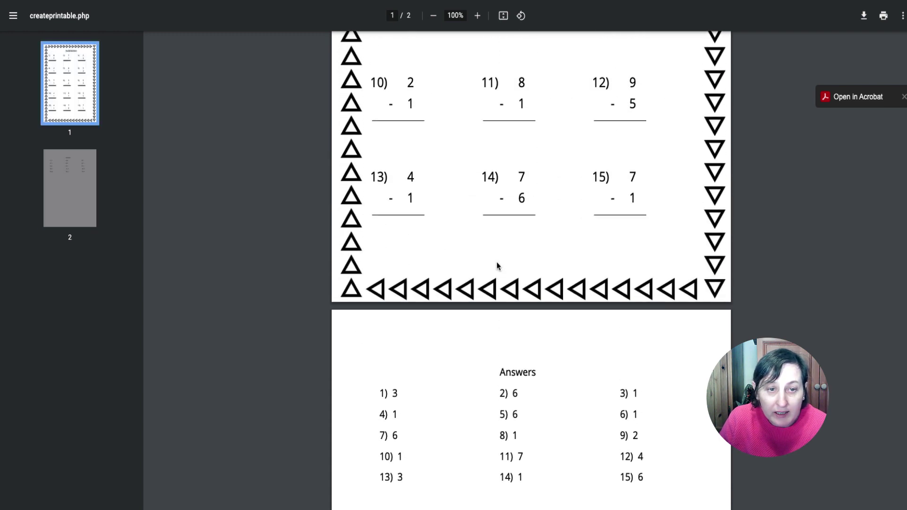
{"action": "scroll", "coordinate": [421, 174], "scroll_direction": "down", "scroll_amount": 7}
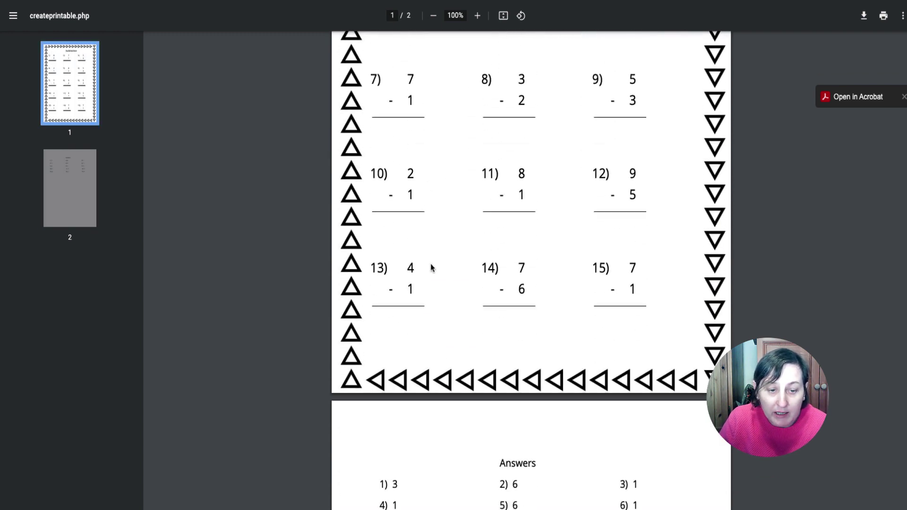
{"action": "scroll", "coordinate": [439, 334], "scroll_direction": "up", "scroll_amount": 4}
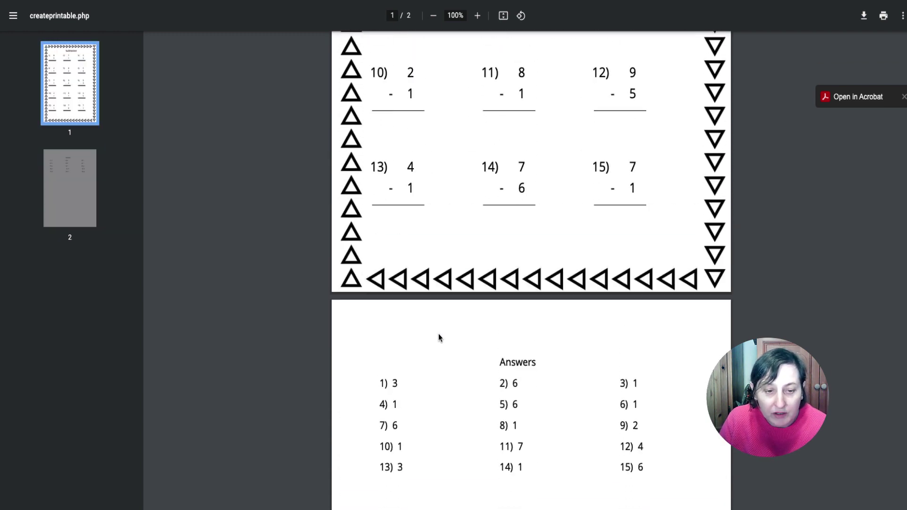
{"action": "scroll", "coordinate": [444, 331], "scroll_direction": "down", "scroll_amount": 3}
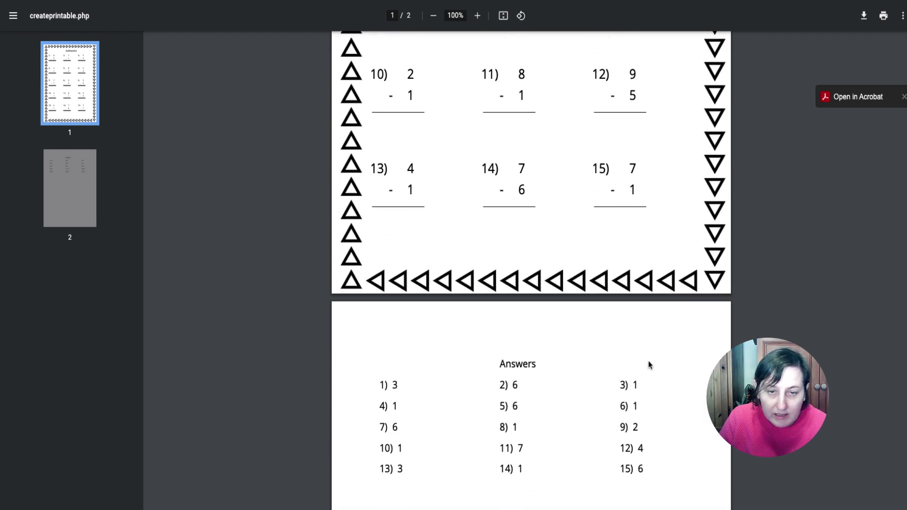
{"action": "scroll", "coordinate": [649, 363], "scroll_direction": "up", "scroll_amount": 6}
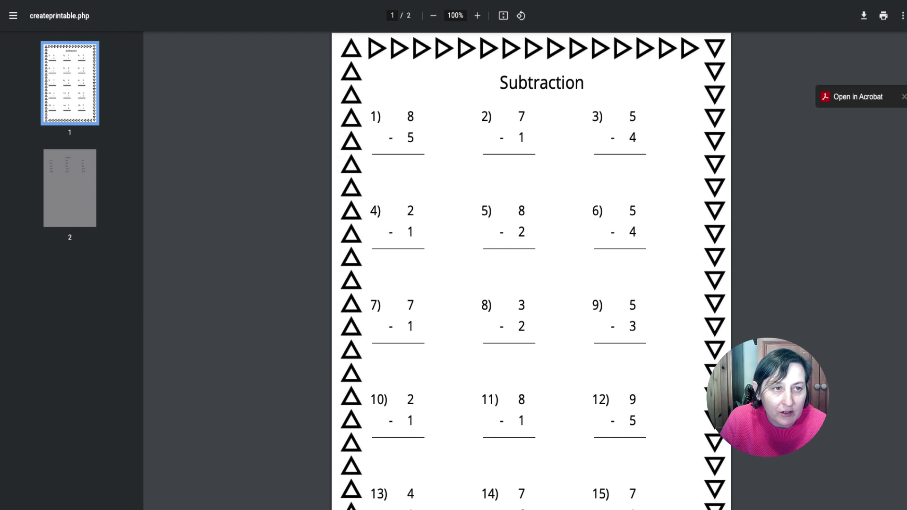
- Return to the worksheet settings form and set the equations layout back to Horizontal
{"action": "left_click", "coordinate": [142, 1]}
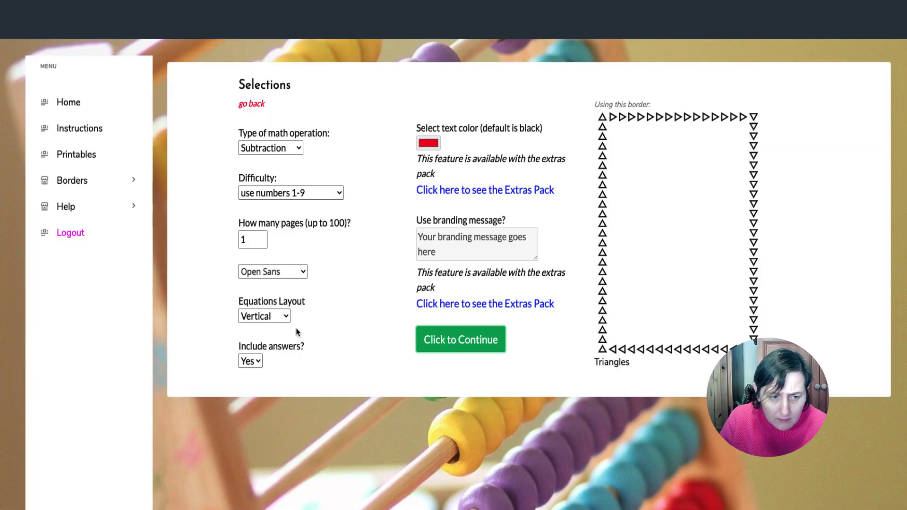
{"action": "left_click", "coordinate": [286, 316]}
{"action": "left_click", "coordinate": [273, 299]}
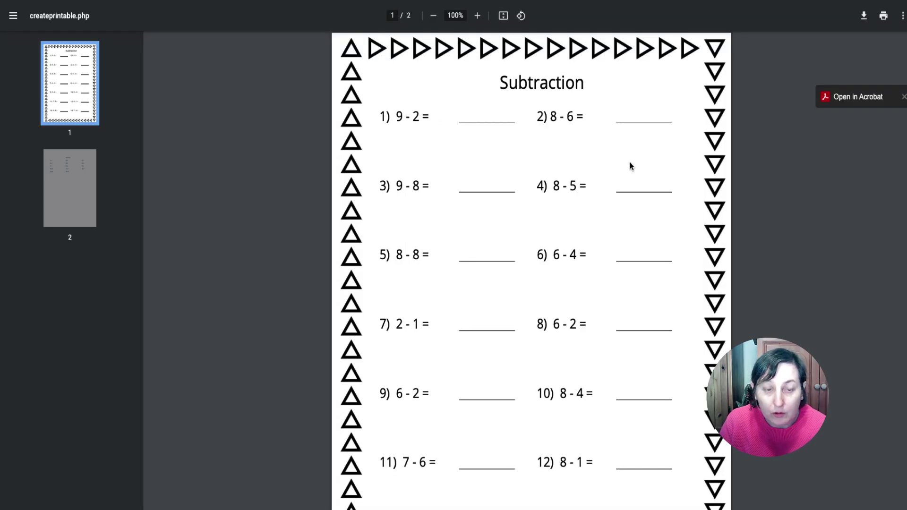
- Scroll through the regenerated PDF to check the horizontal problems and the 14-item answer key
{"action": "scroll", "coordinate": [630, 162], "scroll_direction": "down", "scroll_amount": 3}
{"action": "scroll", "coordinate": [631, 162], "scroll_direction": "down", "scroll_amount": 8}
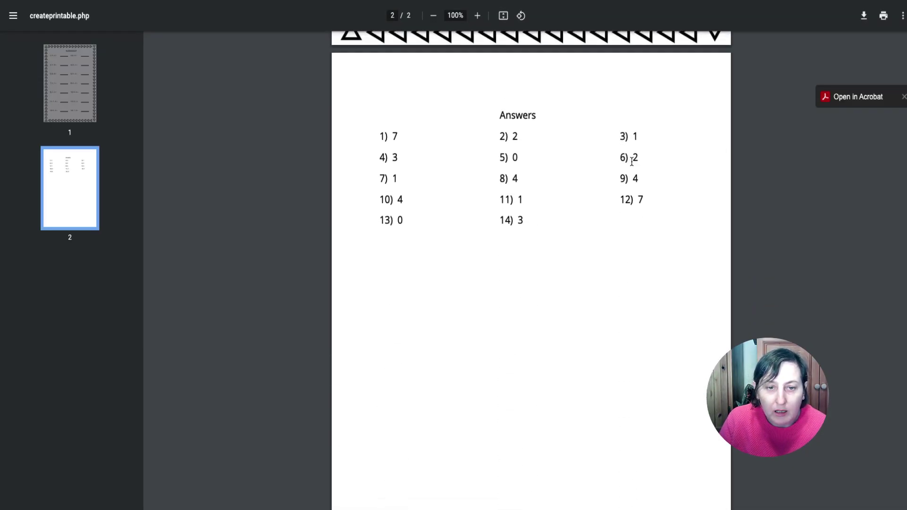
{"action": "scroll", "coordinate": [631, 162], "scroll_direction": "up", "scroll_amount": 7}
{"action": "scroll", "coordinate": [631, 160], "scroll_direction": "up", "scroll_amount": 4}
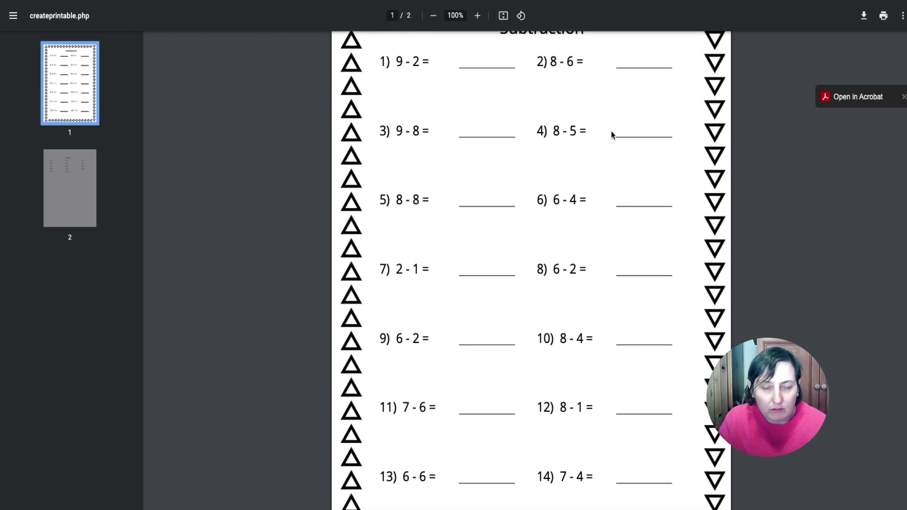
{"action": "scroll", "coordinate": [603, 111], "scroll_direction": "down", "scroll_amount": 8}
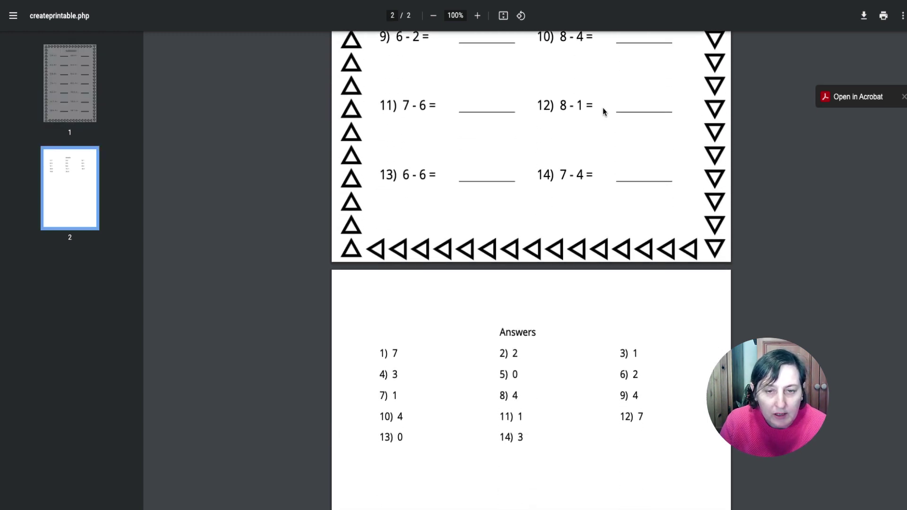
{"action": "scroll", "coordinate": [602, 111], "scroll_direction": "up", "scroll_amount": 8}
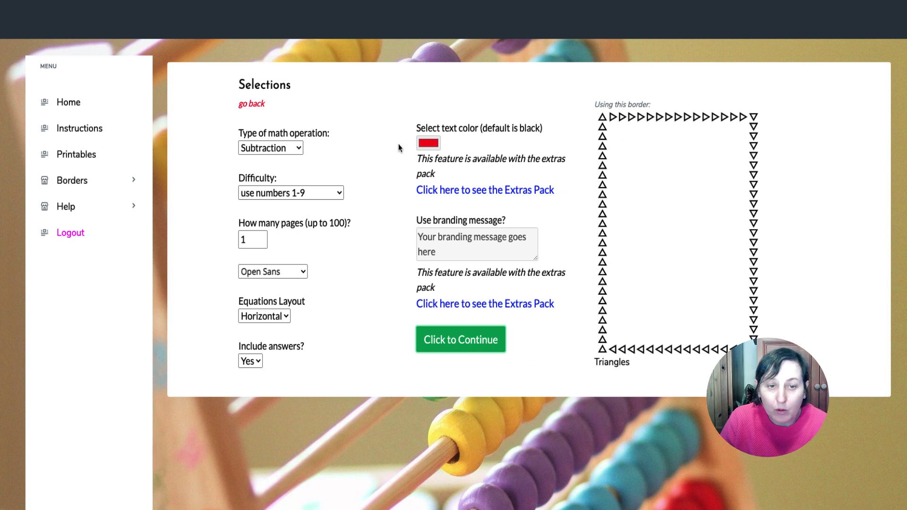
- Highlight the branding message placeholder text on the Selections form
{"action": "left_click_drag", "start_coordinate": [498, 257], "coordinate": [398, 237]}
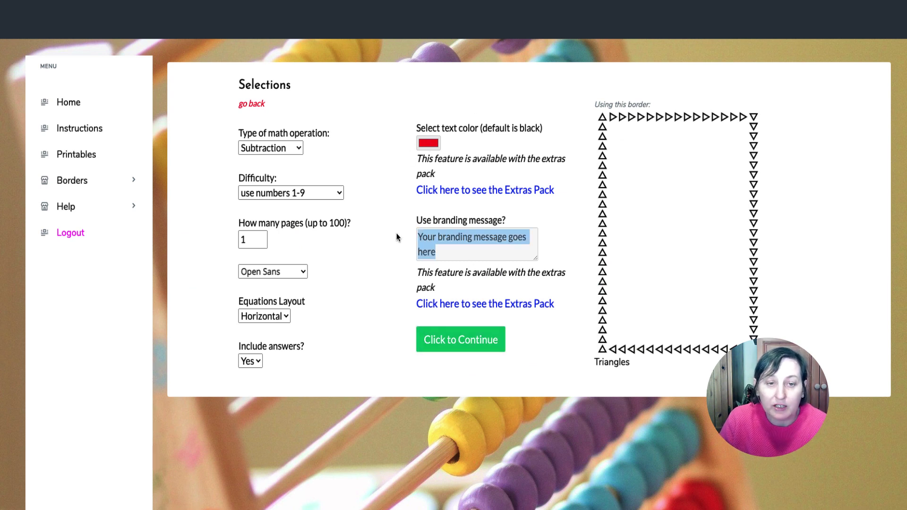